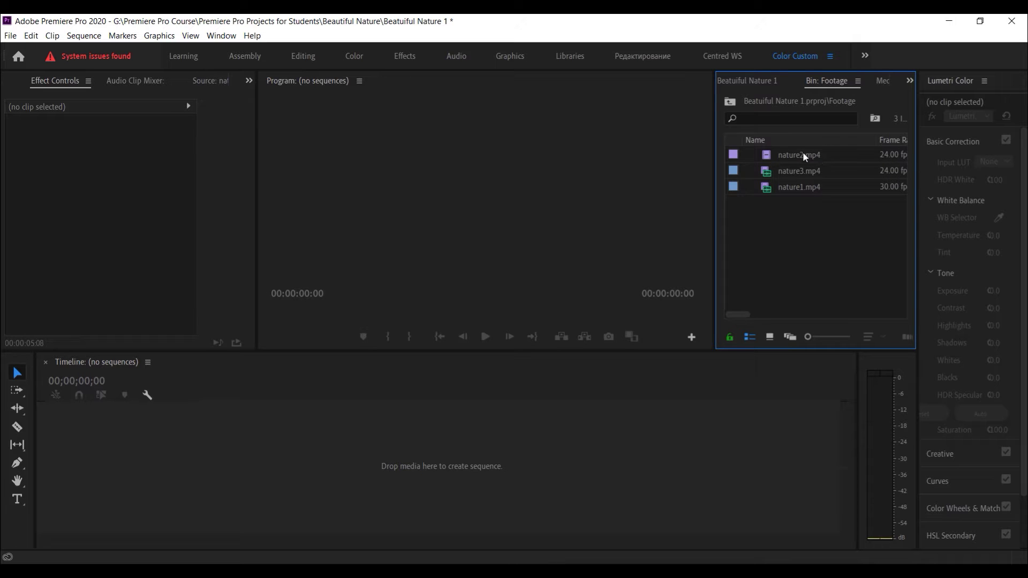
Step: Create a new sequence in the timeline from the nature2.mp4 footage
drag(791, 161, 243, 470)
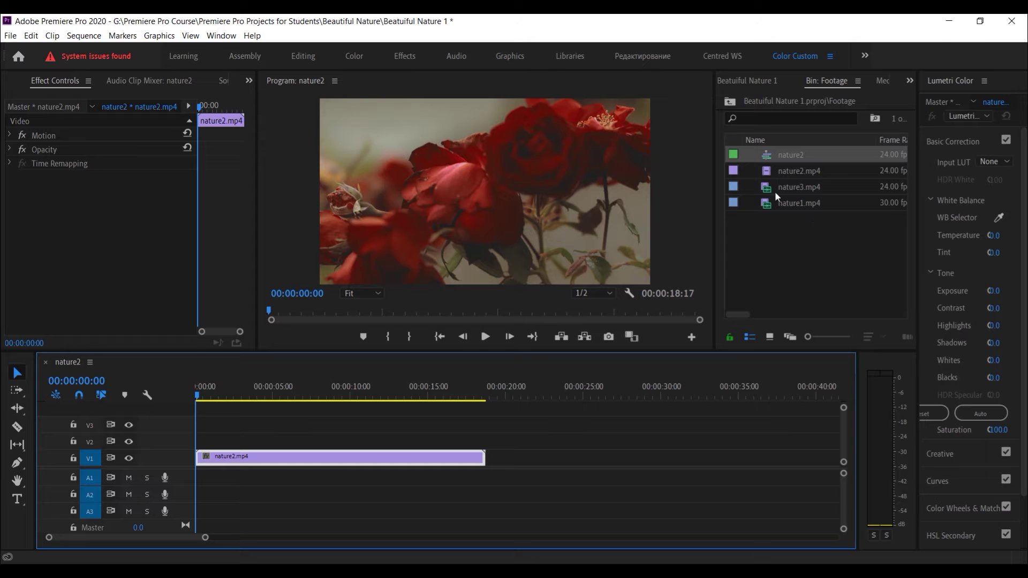
click(795, 239)
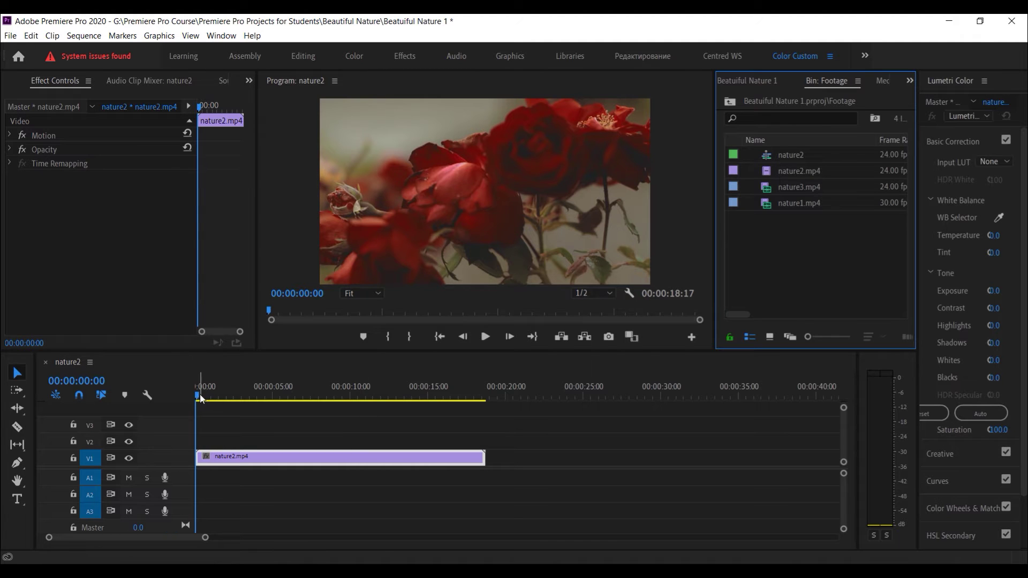
Step: Play the opening seconds of the nature2 sequence and park the playhead at 00:00:07:21
click(485, 337)
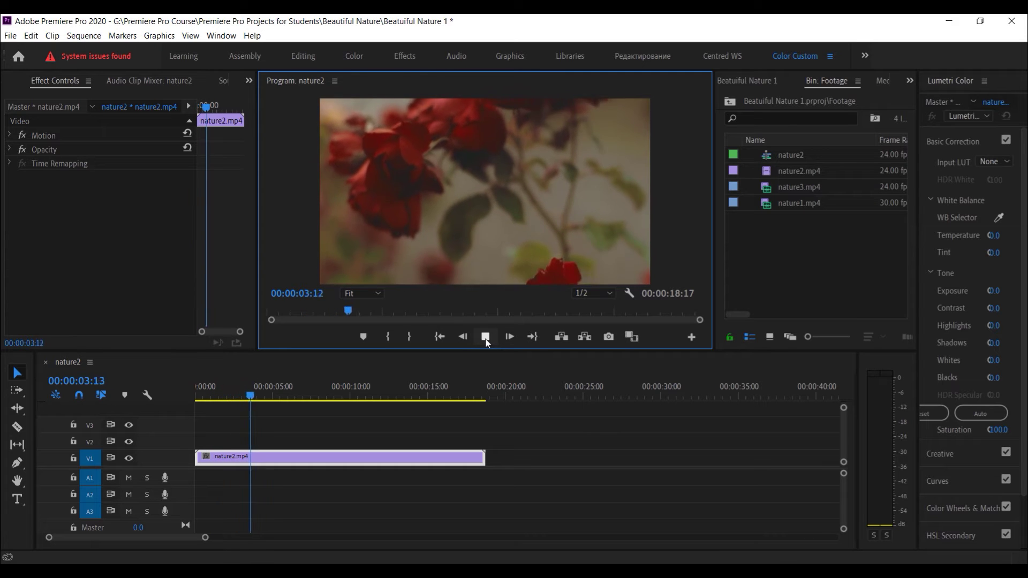
click(485, 337)
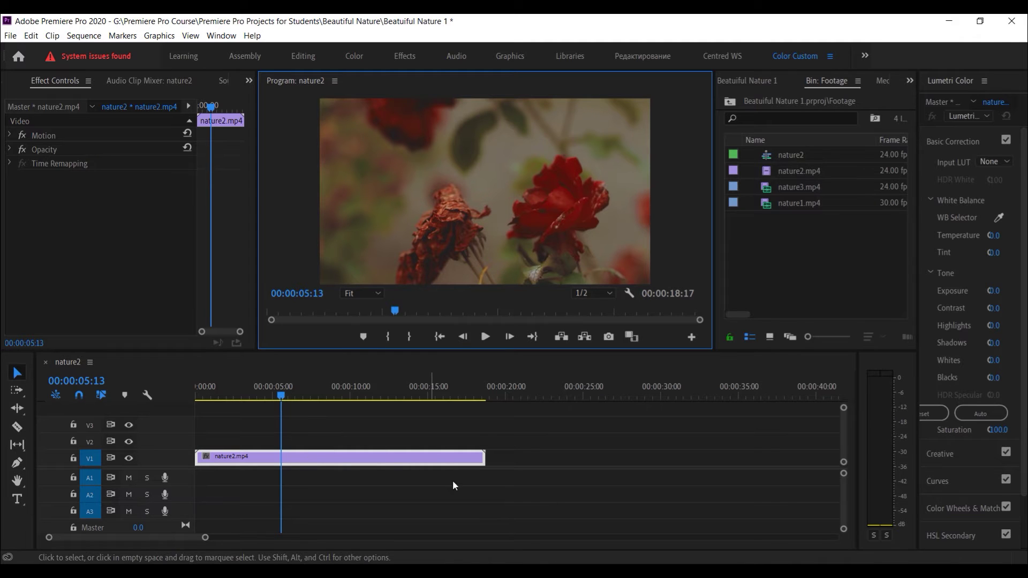
drag(334, 396, 316, 426)
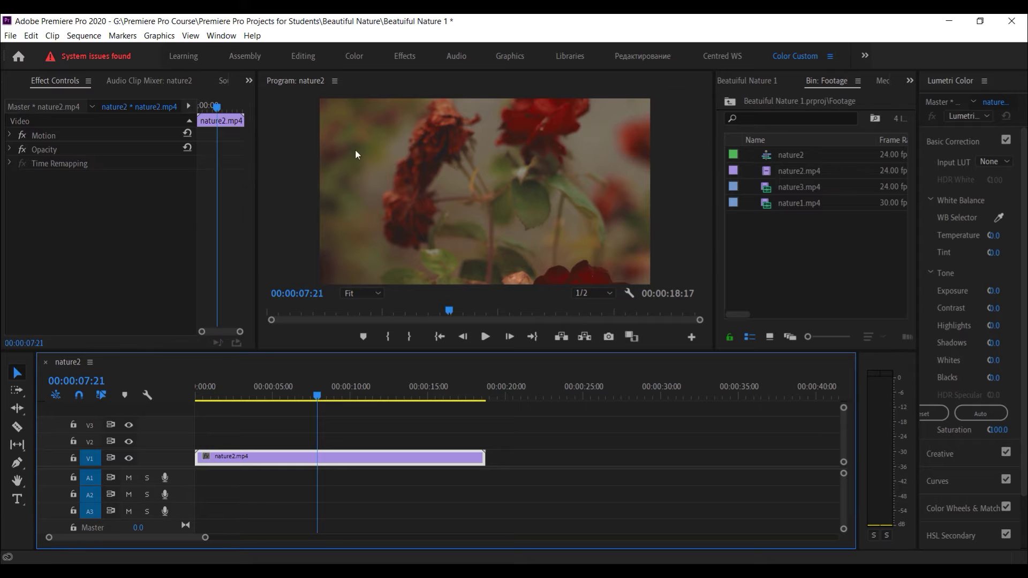
Step: Try the Full, 1/2 and 1/4 playback resolutions for the sequence preview, finishing on 1/2
click(585, 293)
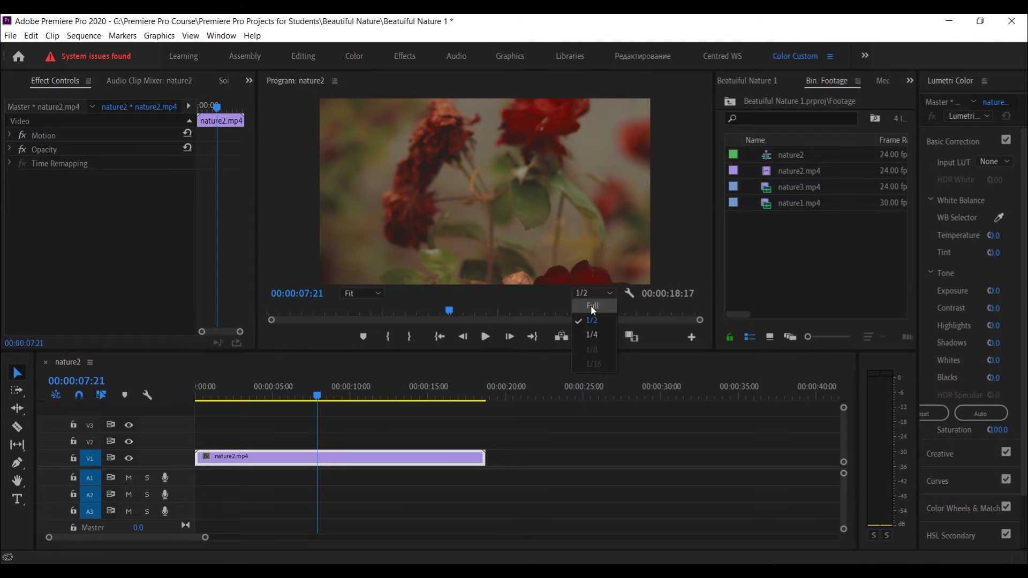
click(592, 304)
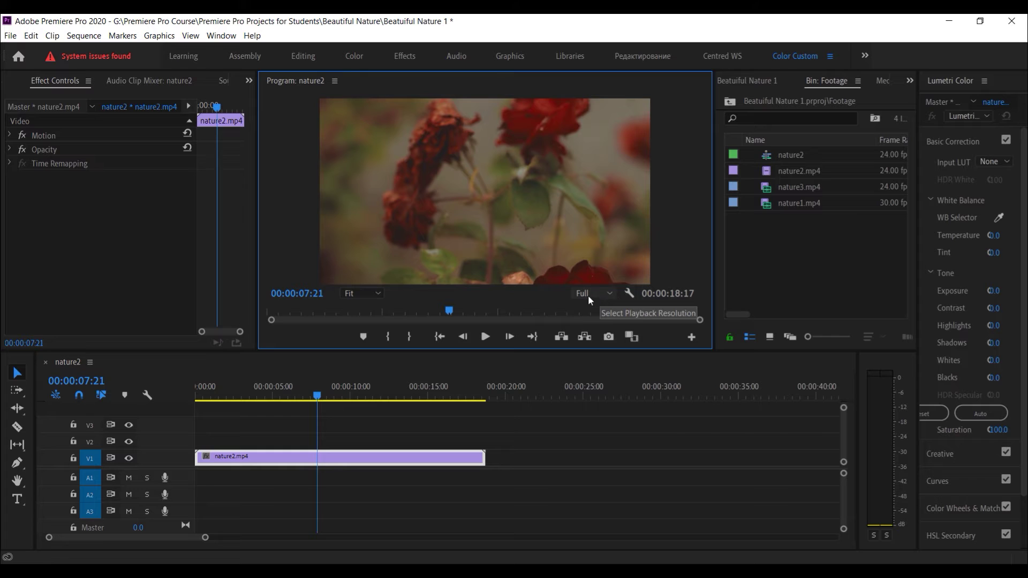
click(591, 296)
click(592, 322)
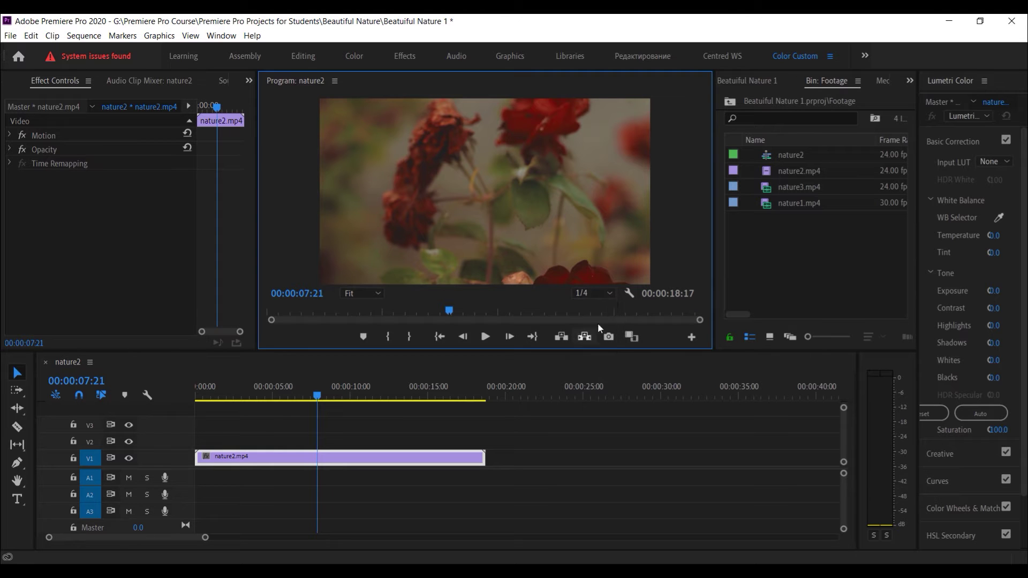
click(599, 292)
click(598, 320)
click(598, 295)
click(594, 301)
click(594, 294)
click(599, 321)
click(600, 293)
click(592, 335)
click(600, 295)
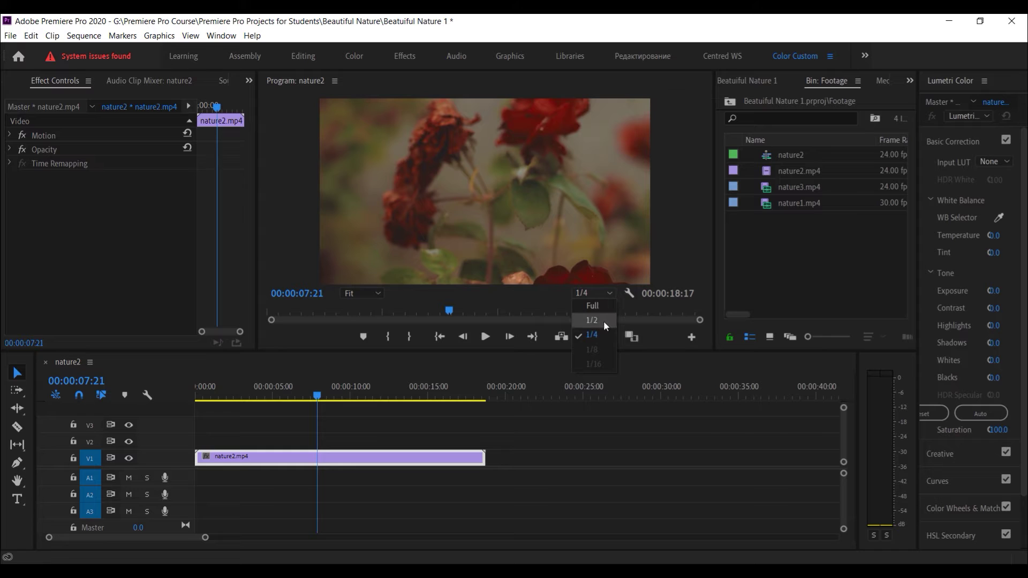
click(603, 321)
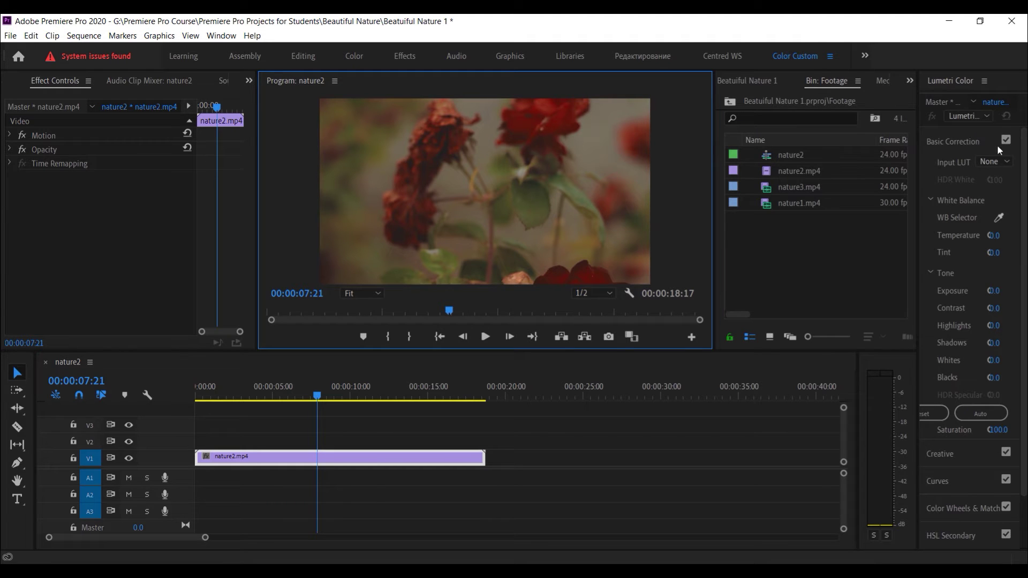
Step: Widen the Lumetri Color panel so that its correction sliders are fully accessible
click(969, 137)
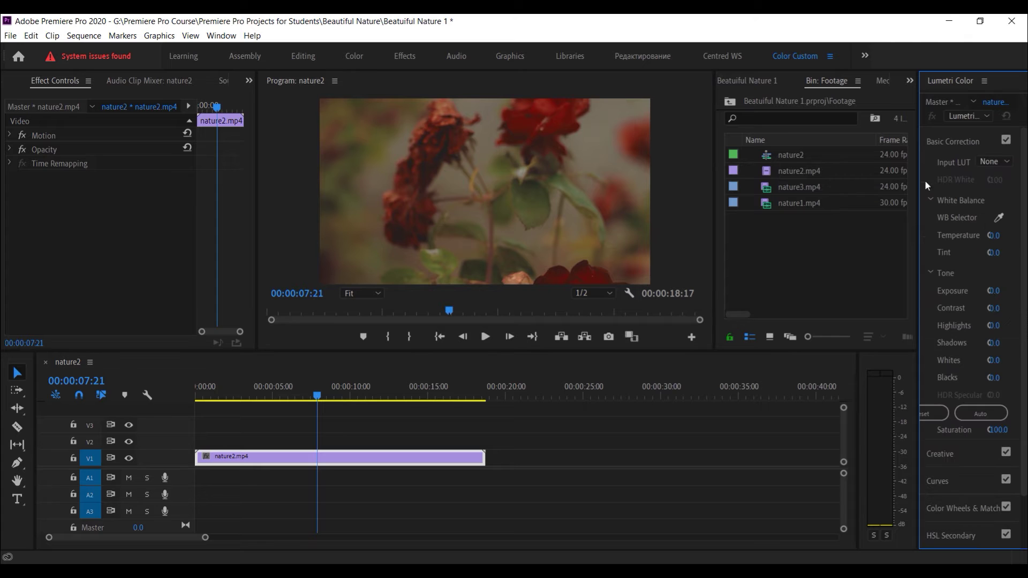
drag(920, 181, 876, 188)
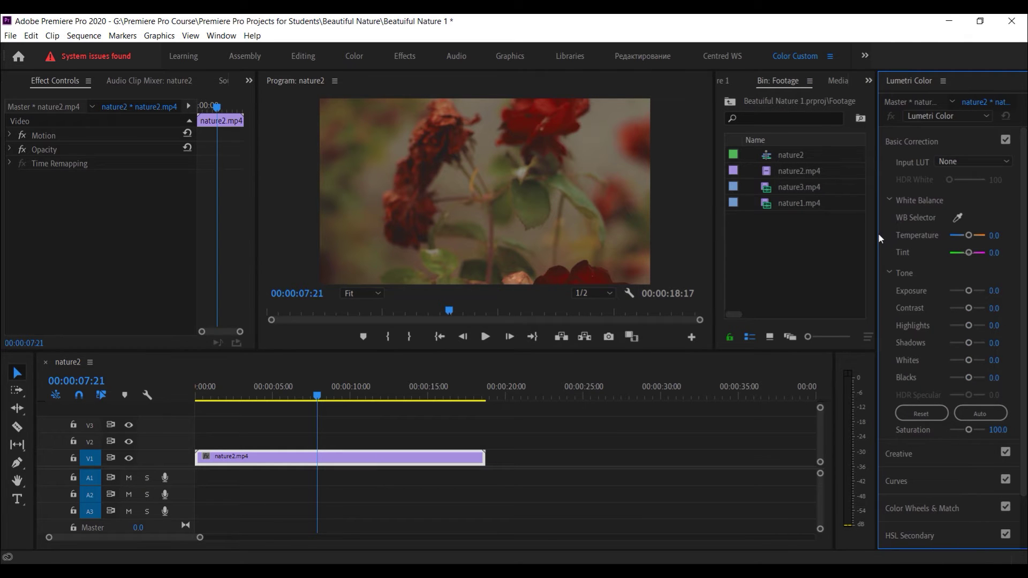
drag(874, 234, 846, 238)
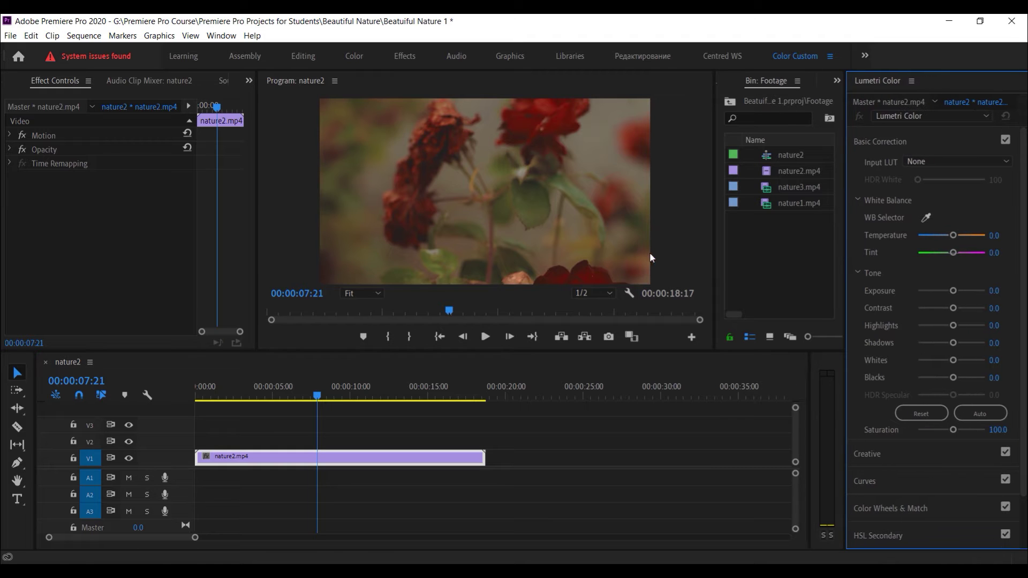
Step: Try an exposure of -3.0 on the nature2.mp4 clip, reset the exposure, and narrow the Lumetri Color panel
click(390, 464)
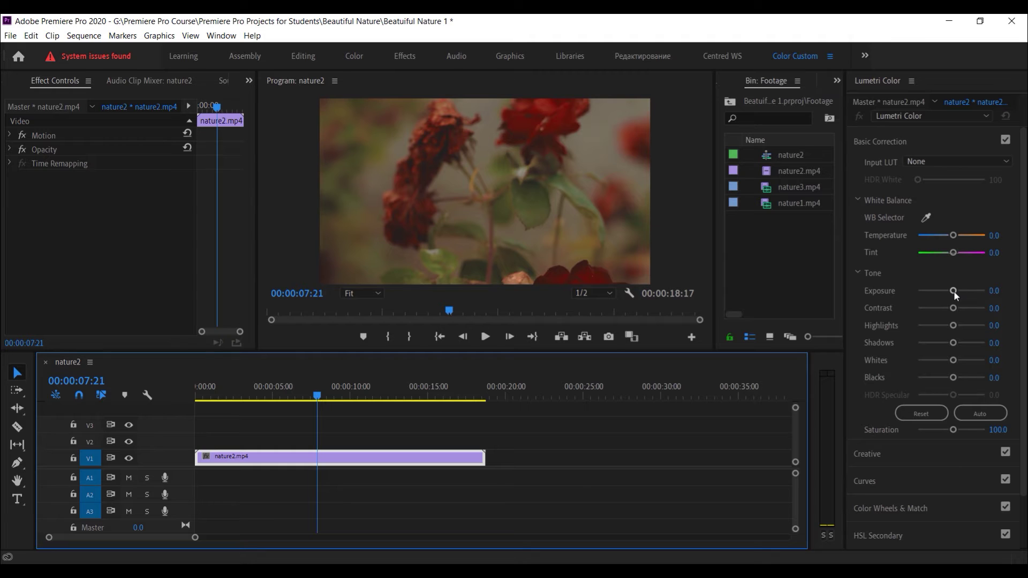
drag(952, 291, 932, 297)
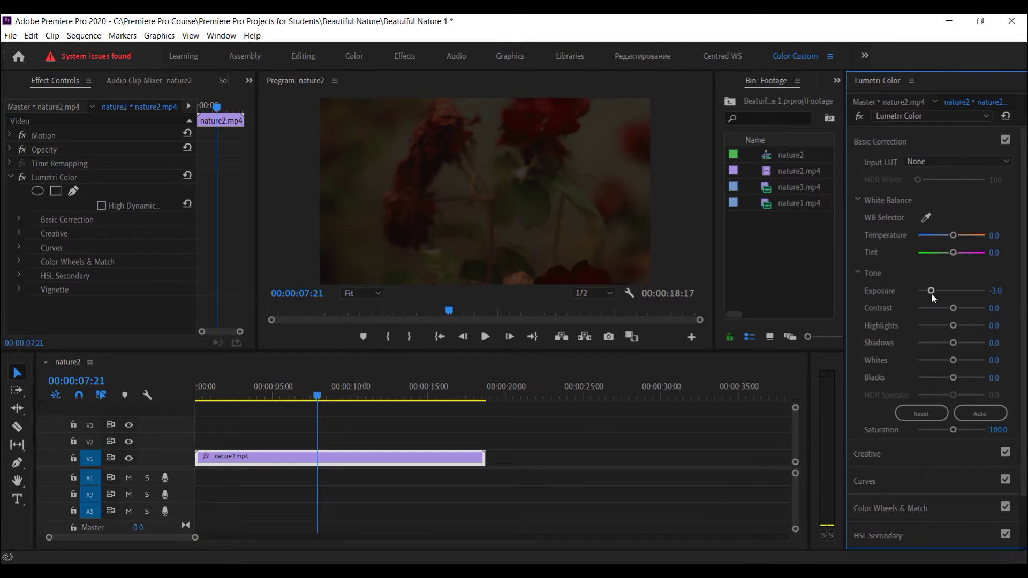
double_click(931, 292)
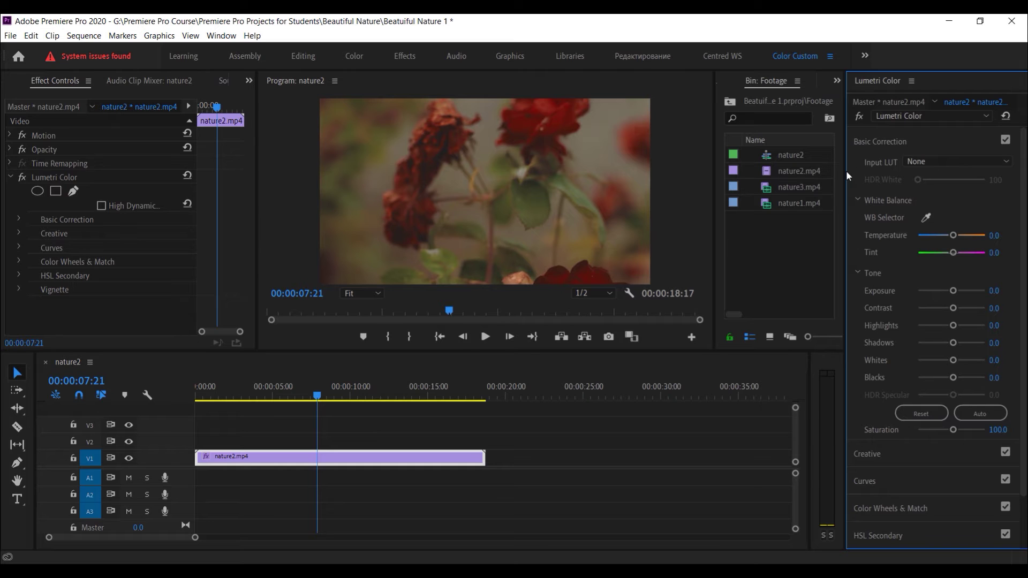
drag(846, 170, 950, 171)
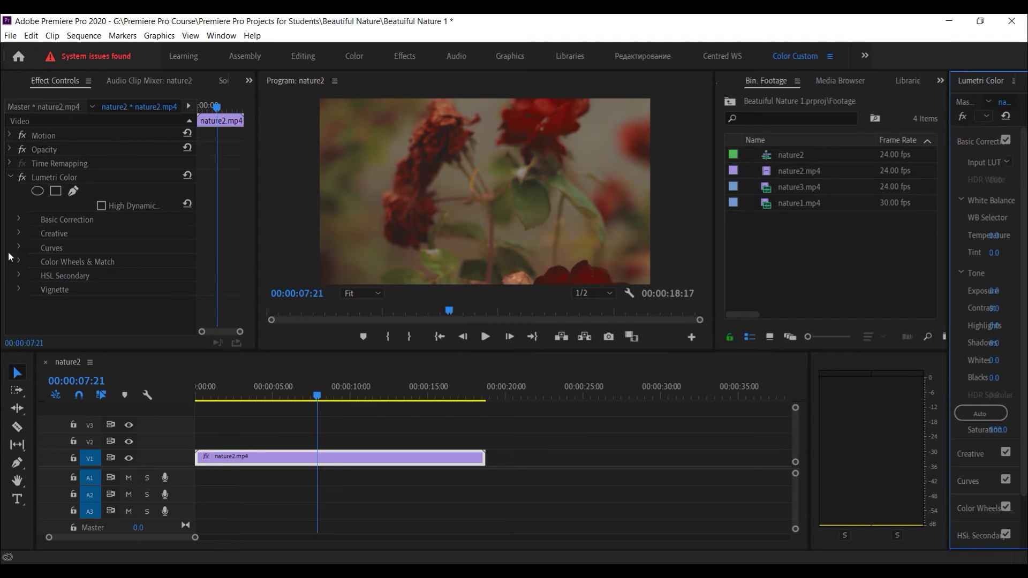
Step: Show the source view of nature2.mp4 in place of the Effect Controls
click(250, 81)
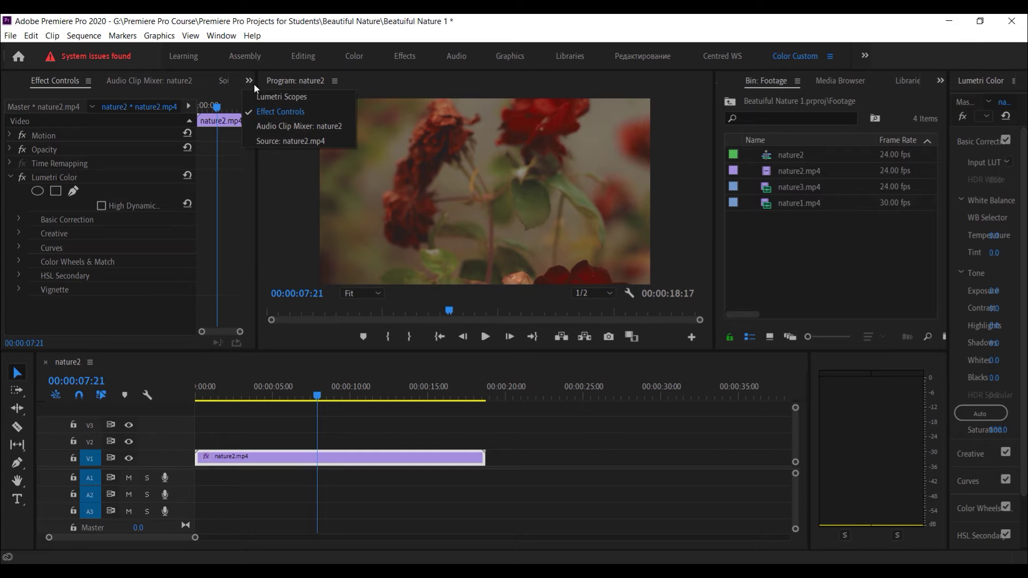
click(249, 81)
click(250, 82)
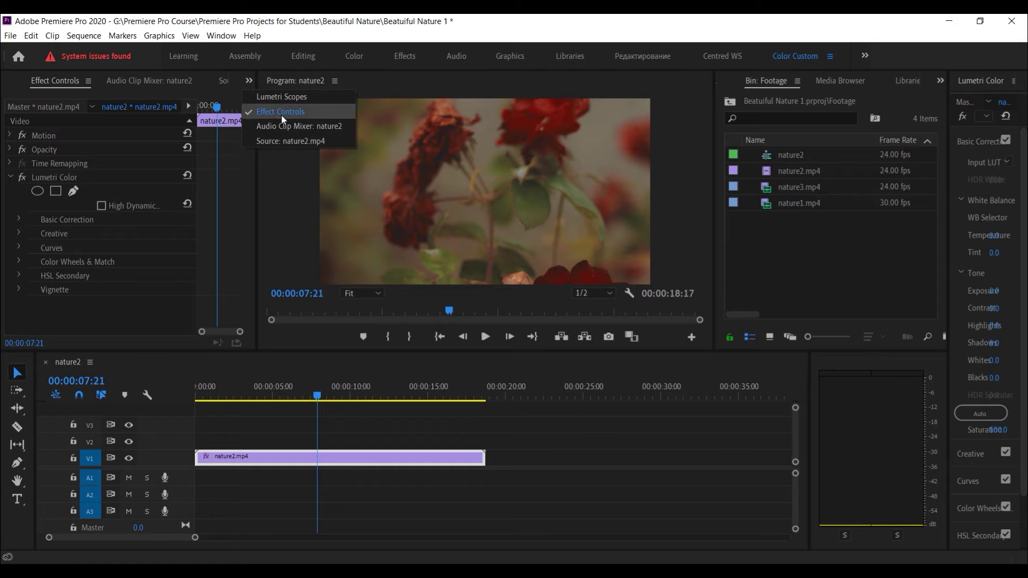
click(281, 143)
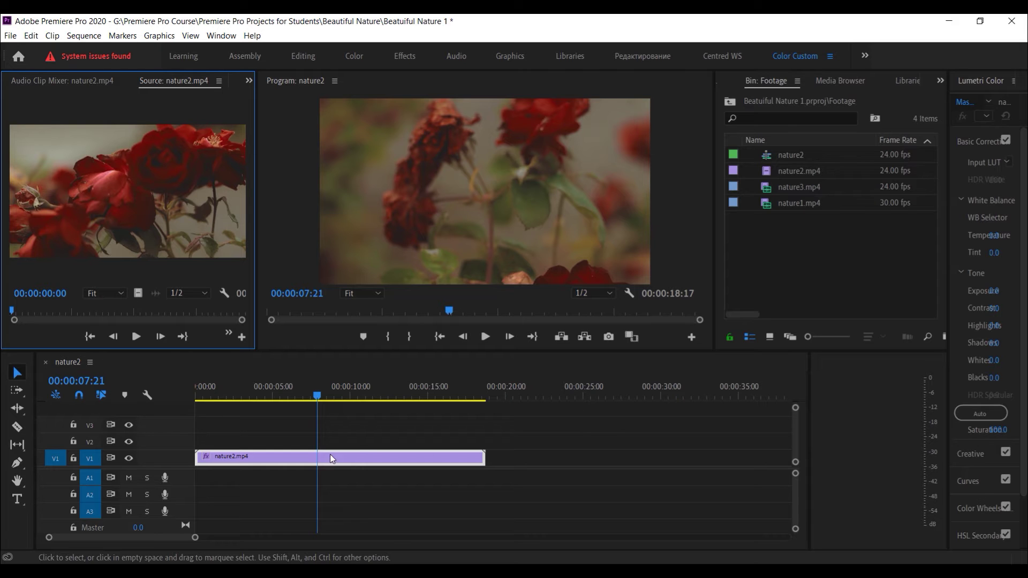
Step: Scrub back through the nature2 sequence to 00:00:03:13
drag(294, 399, 249, 409)
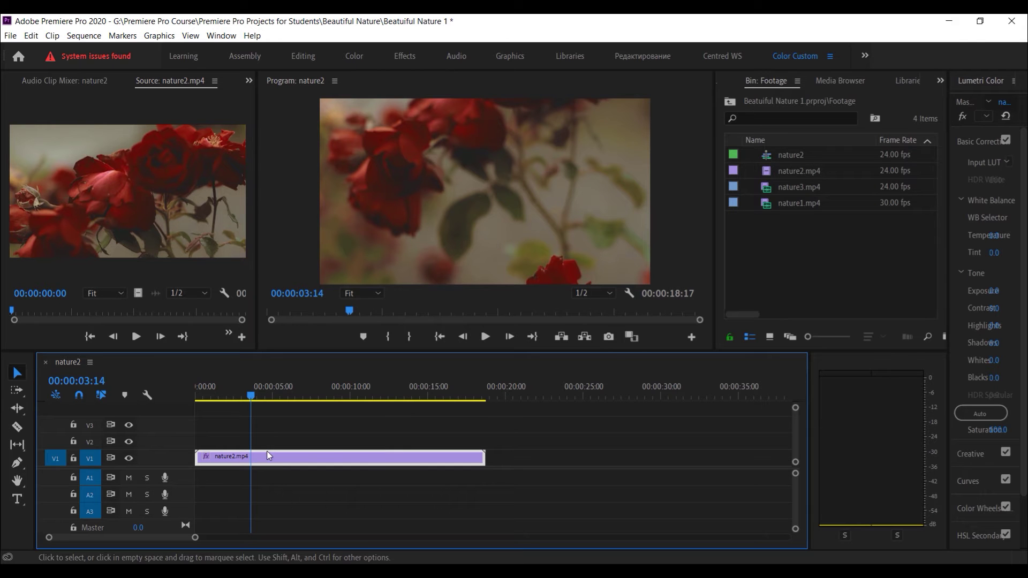
mouse_move(249, 396)
mouse_down()
mouse_move(335, 396)
mouse_move(250, 402)
mouse_up()
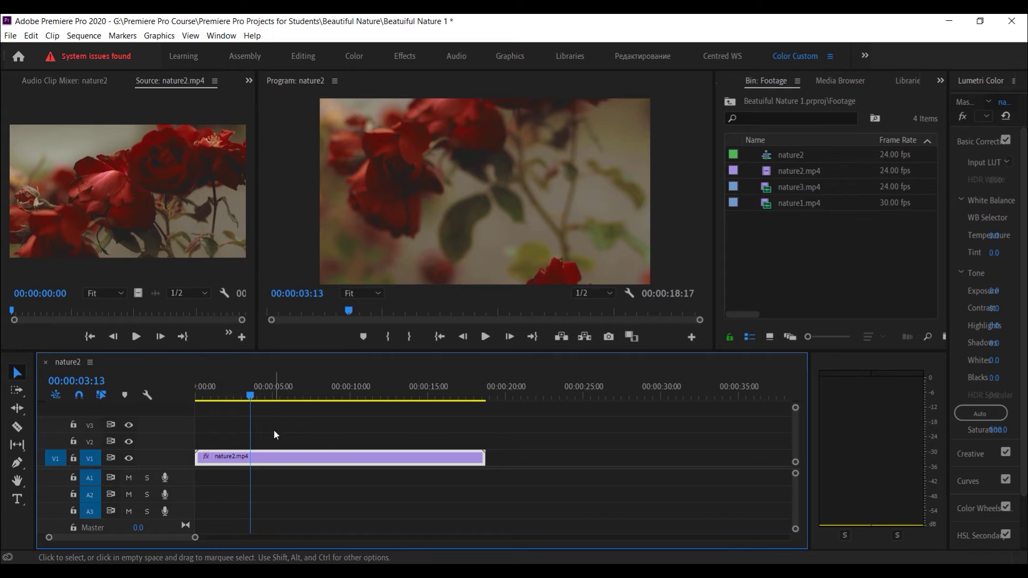
drag(299, 435, 531, 455)
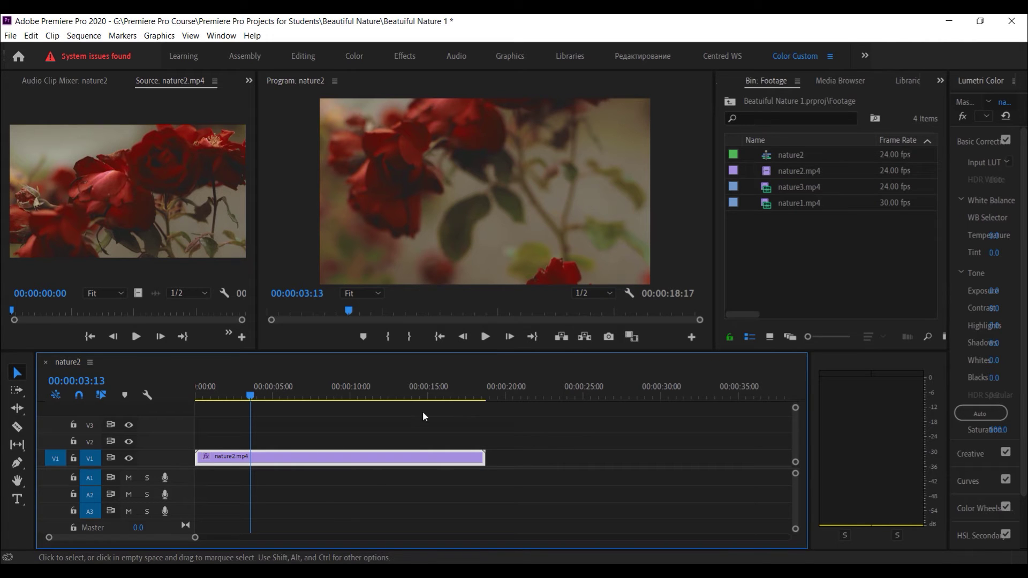
Step: Try to split the nature2.mp4 clip at 00:00:09:16 with the Razor tool
click(16, 427)
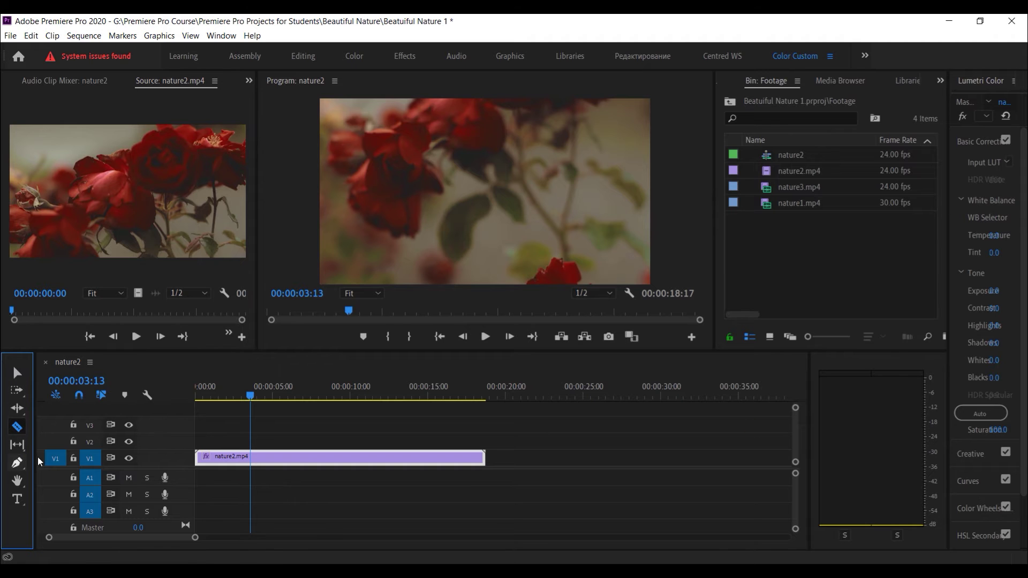
drag(255, 396, 402, 406)
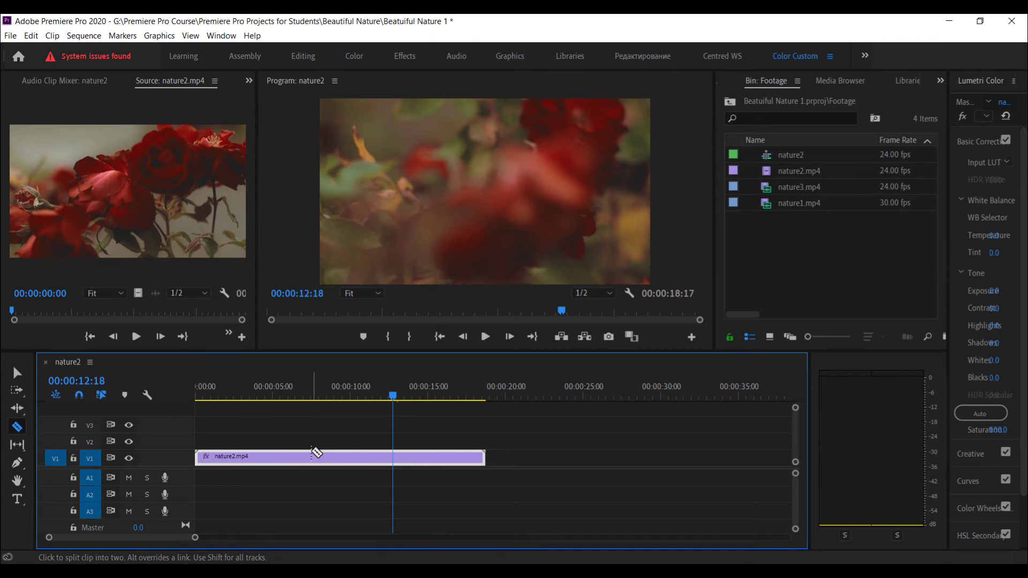
drag(400, 406, 345, 407)
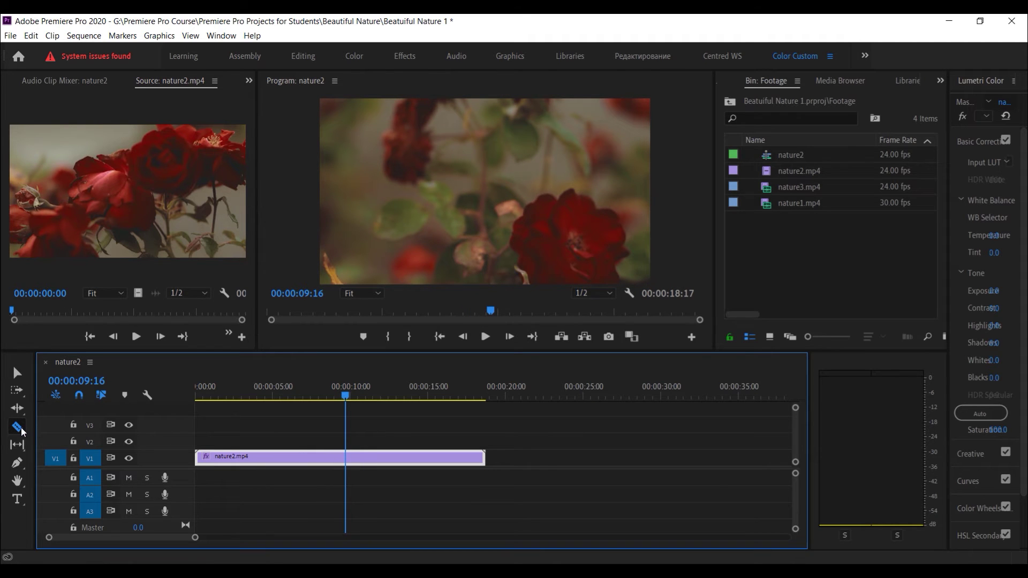
click(350, 458)
Step: Play the sequence from an earlier point up to 00:00:07:07 and split the nature2.mp4 clip there
drag(344, 398, 239, 406)
click(484, 336)
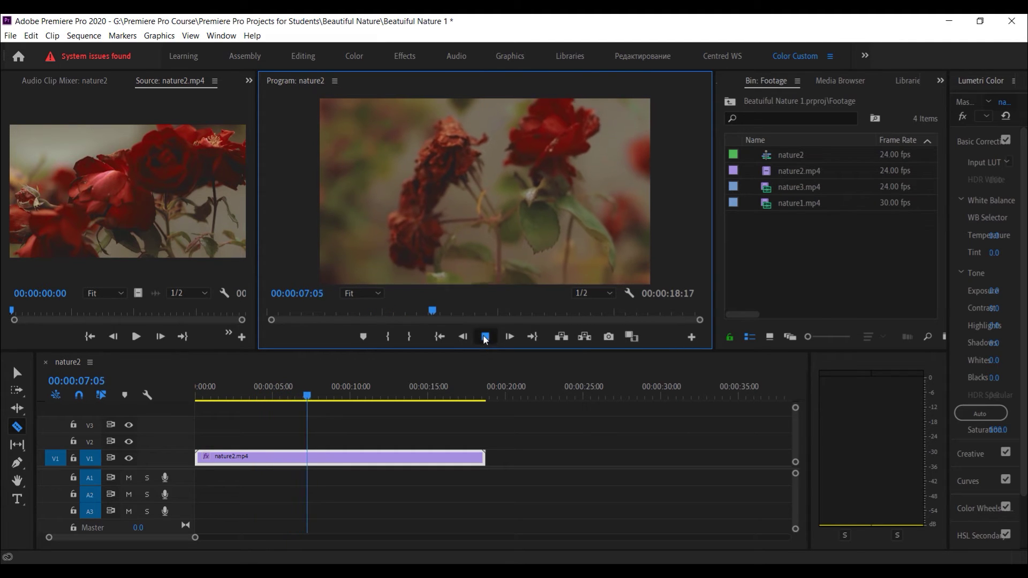
click(485, 337)
click(310, 458)
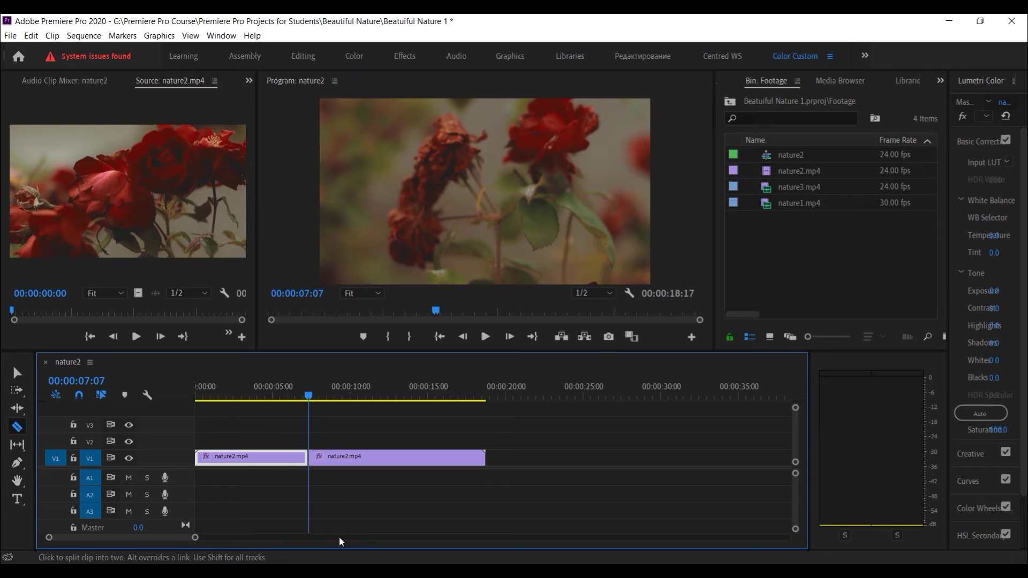
Step: Delete the second part of the split nature2.mp4 clip and scrub the remaining part to 00:00:04:19
click(17, 373)
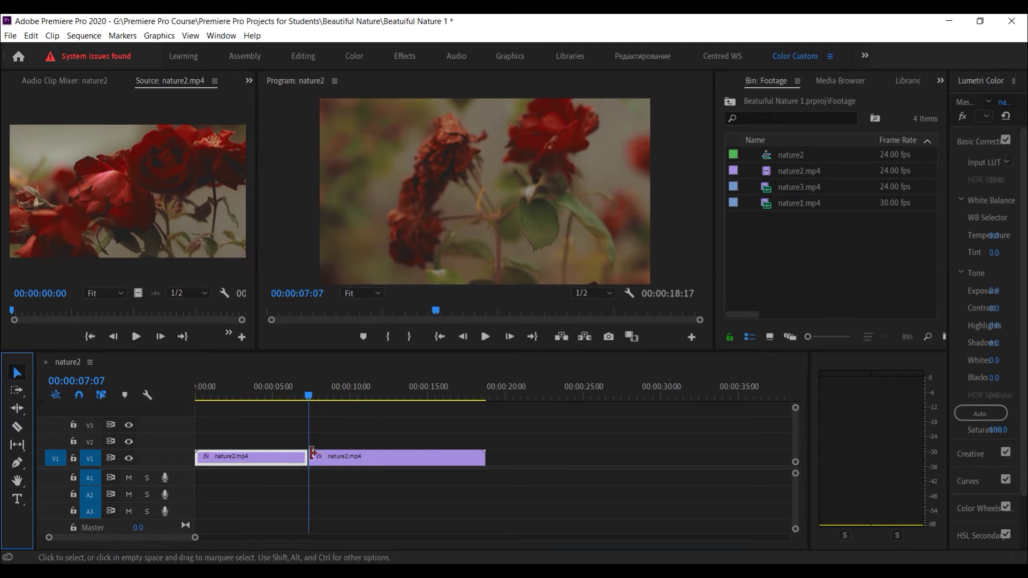
click(369, 463)
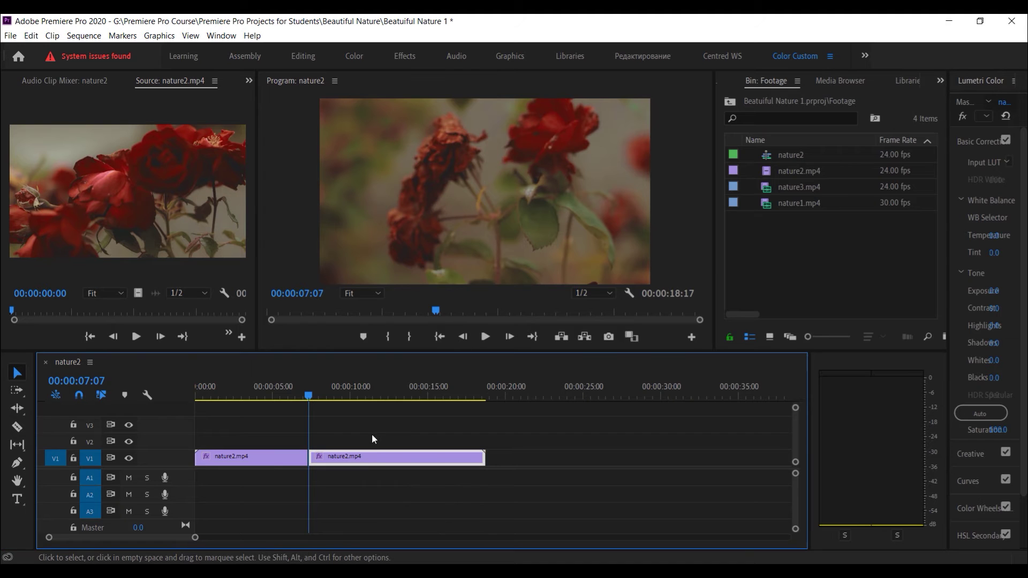
key(Delete)
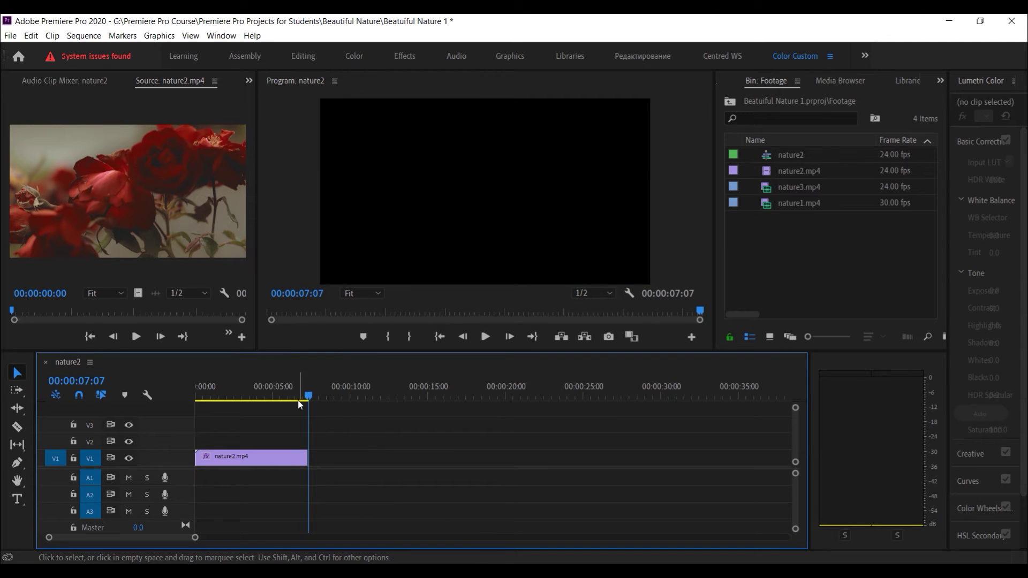
click(258, 401)
drag(258, 404, 269, 407)
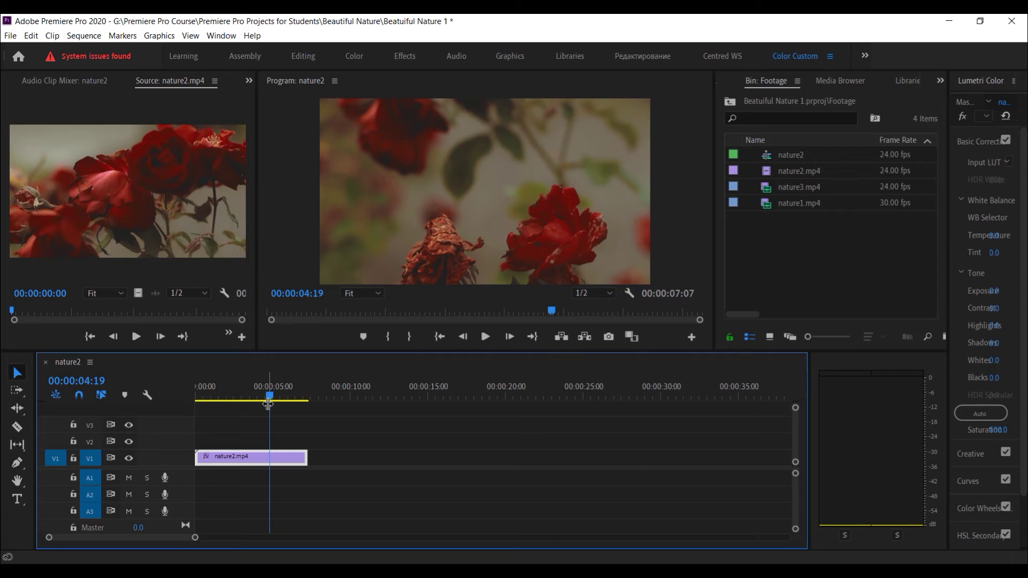
Step: Undo the deletion and the split of the nature2.mp4 clip, and move the playhead to 00:00:06:02
key(ctrl+z)
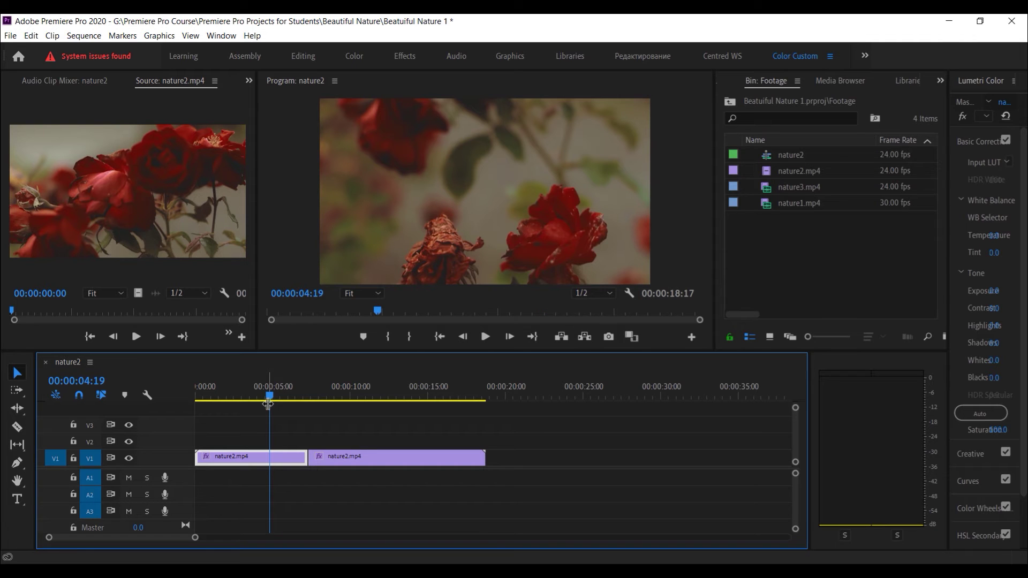
key(ctrl+z)
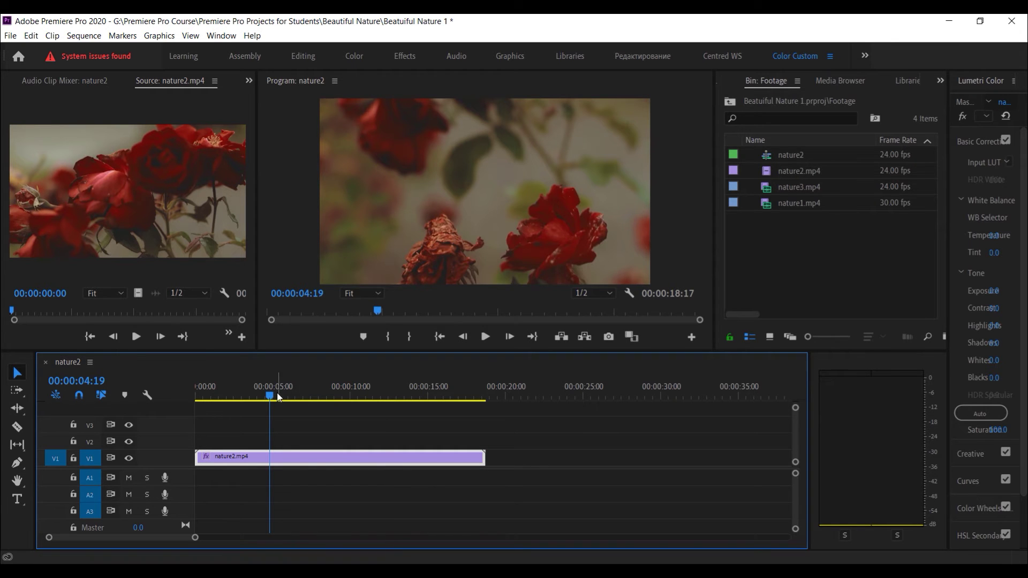
click(354, 397)
drag(355, 396, 290, 415)
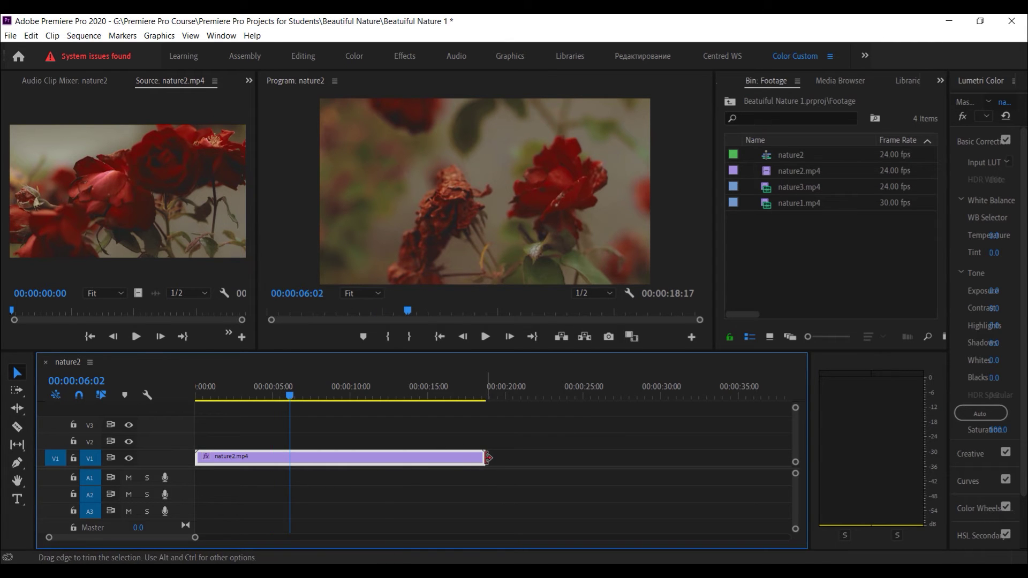
Step: Trim the end of the nature2.mp4 clip to 00:00:06:02 and play the sequence from an earlier point up to 00:00:05:18
drag(482, 457, 313, 449)
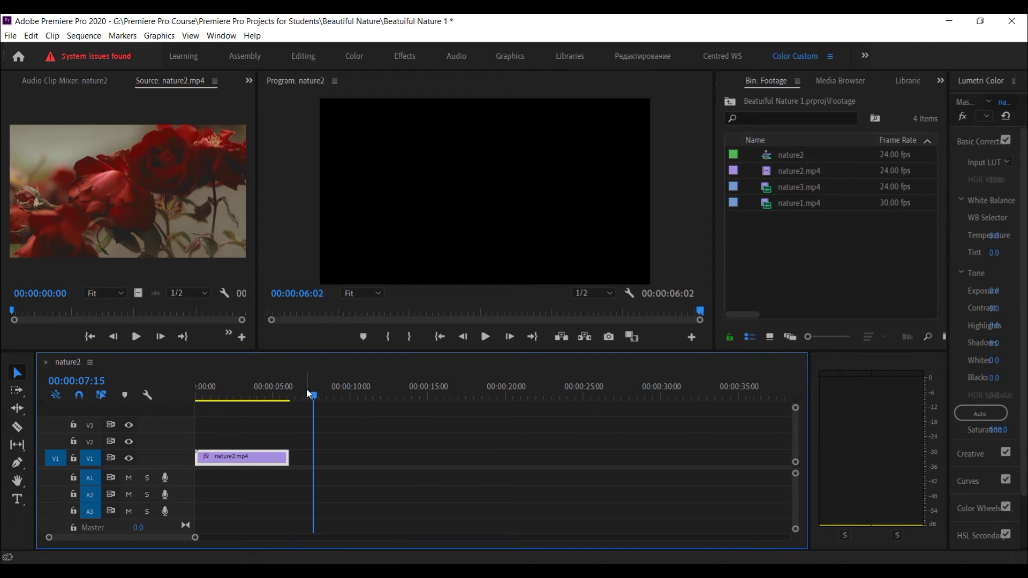
drag(306, 389, 266, 389)
click(485, 336)
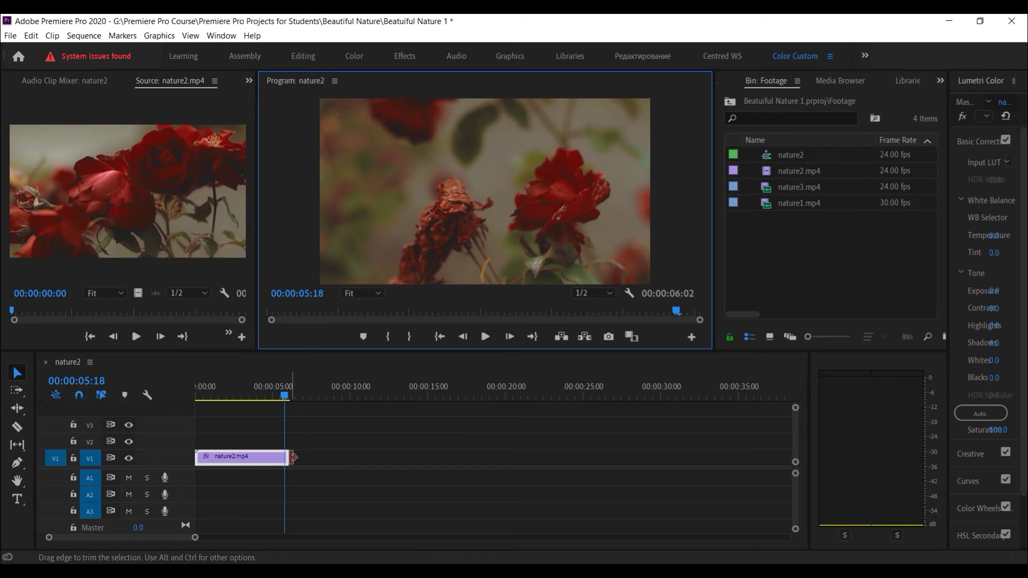
Step: Shorten the end of nature2.mp4 to 00:00:04:07, extend it back to the playhead at 00:00:05:18, and scrub to 00:00:03:13
drag(293, 457, 254, 462)
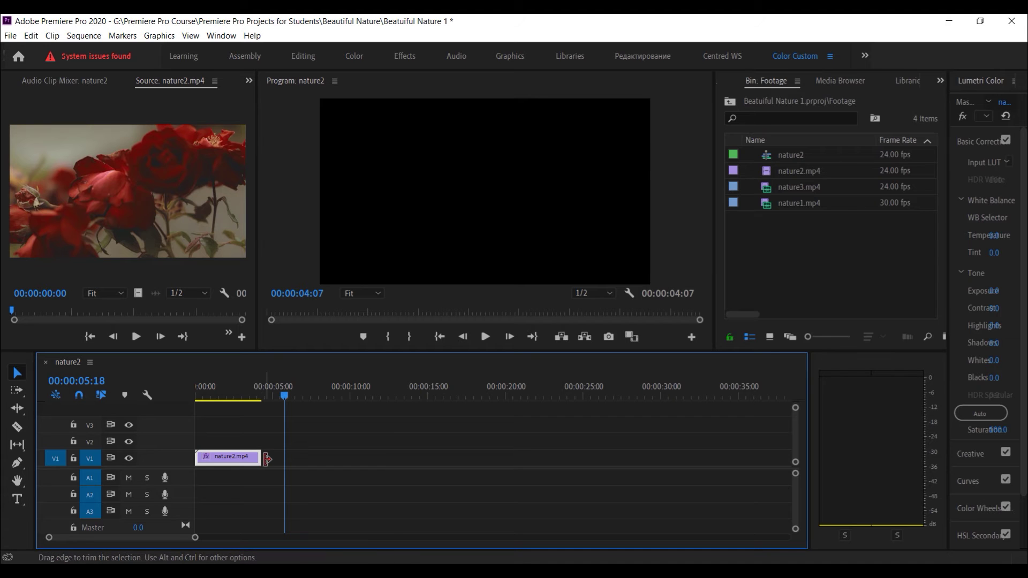
drag(260, 459, 281, 467)
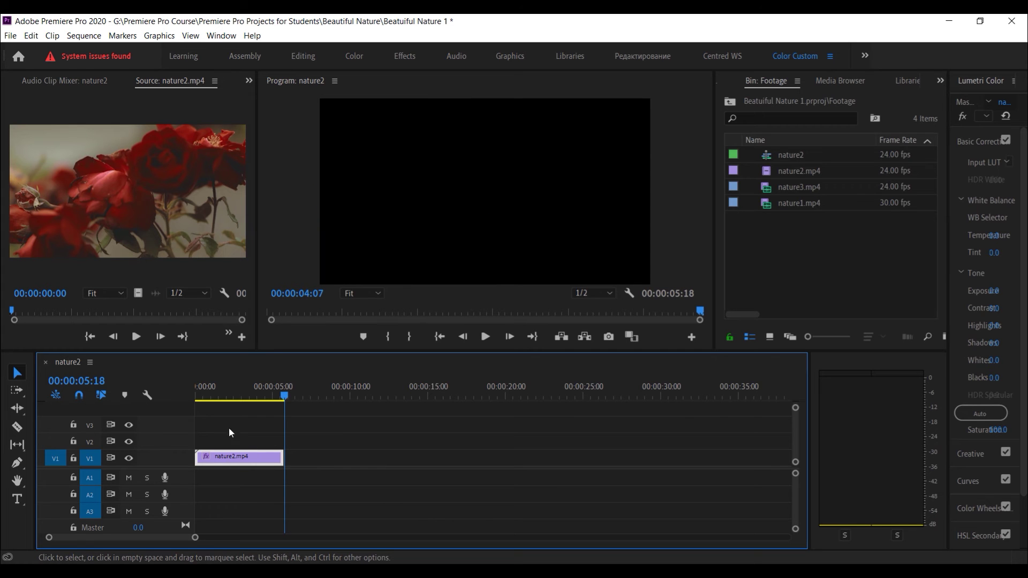
click(304, 465)
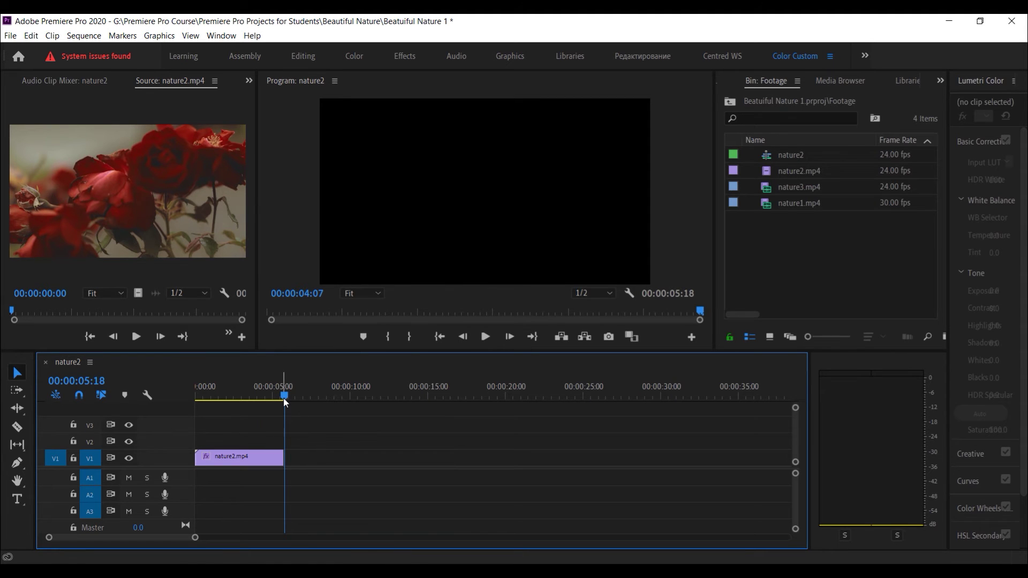
drag(284, 398, 250, 407)
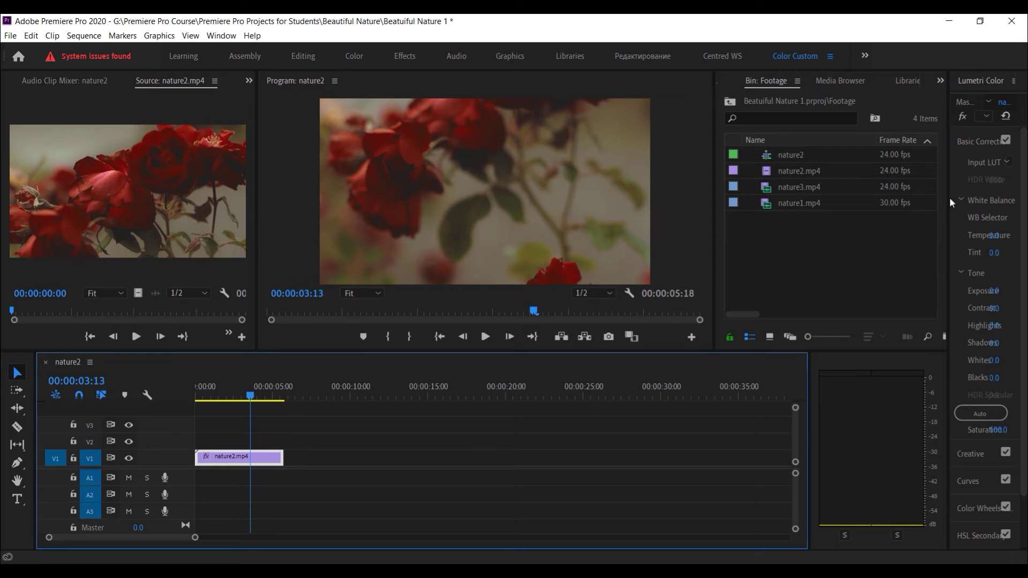
Step: Place nature1.mp4 after nature2.mp4 on V1, starting at about 00:00:07:15, and scrub through the gap and back to 00:00:03:20
drag(800, 203, 316, 473)
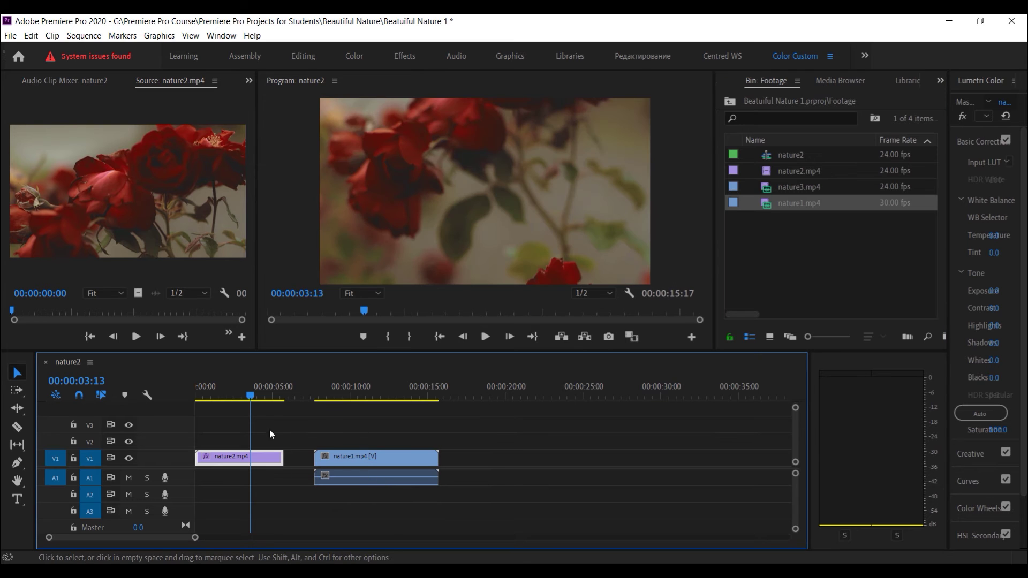
drag(251, 400, 305, 401)
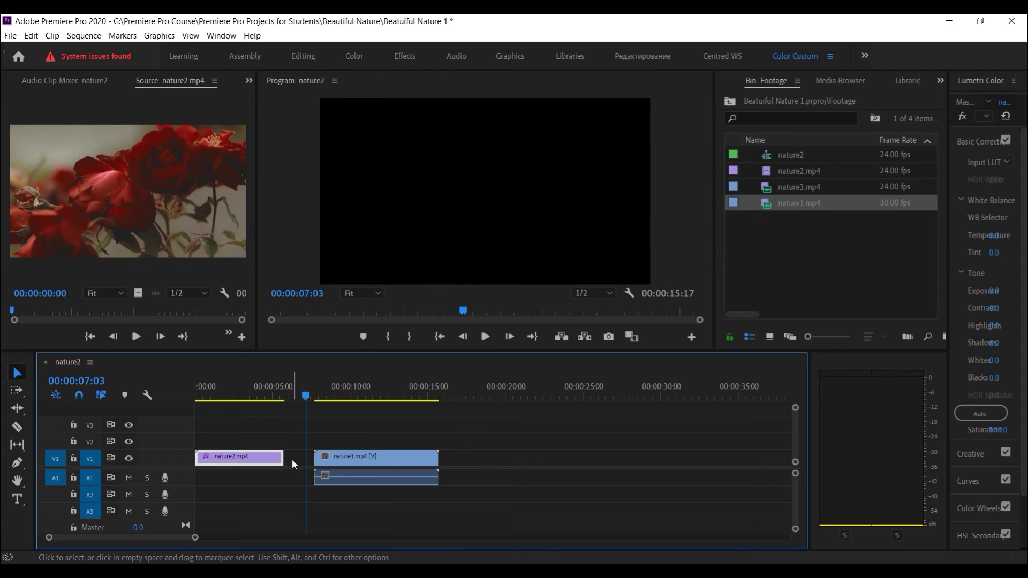
drag(300, 395, 254, 397)
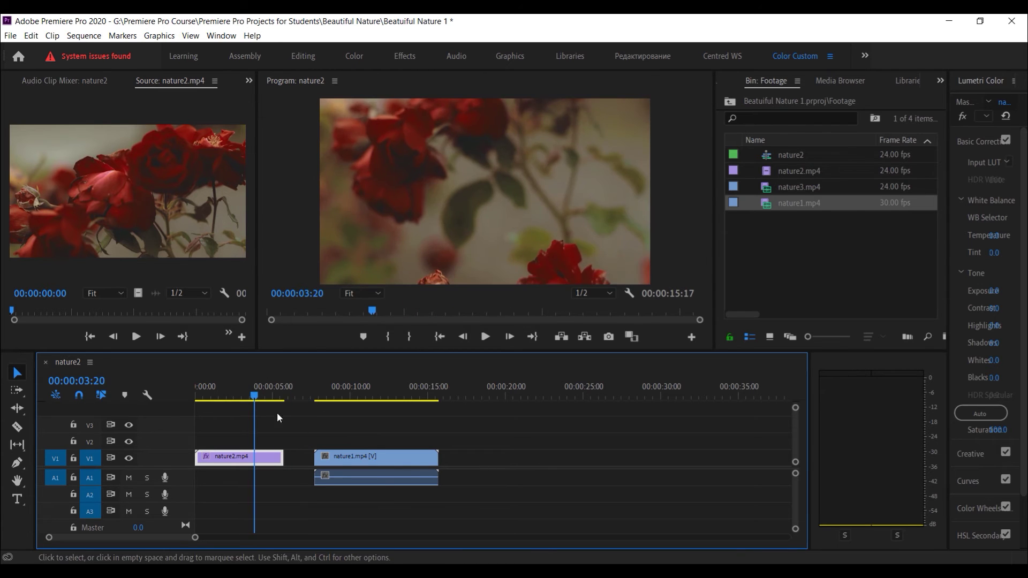
Step: Move the nature1.mp4 clip against the end of nature2.mp4, and move it away again to about 00:00:10:00
click(343, 460)
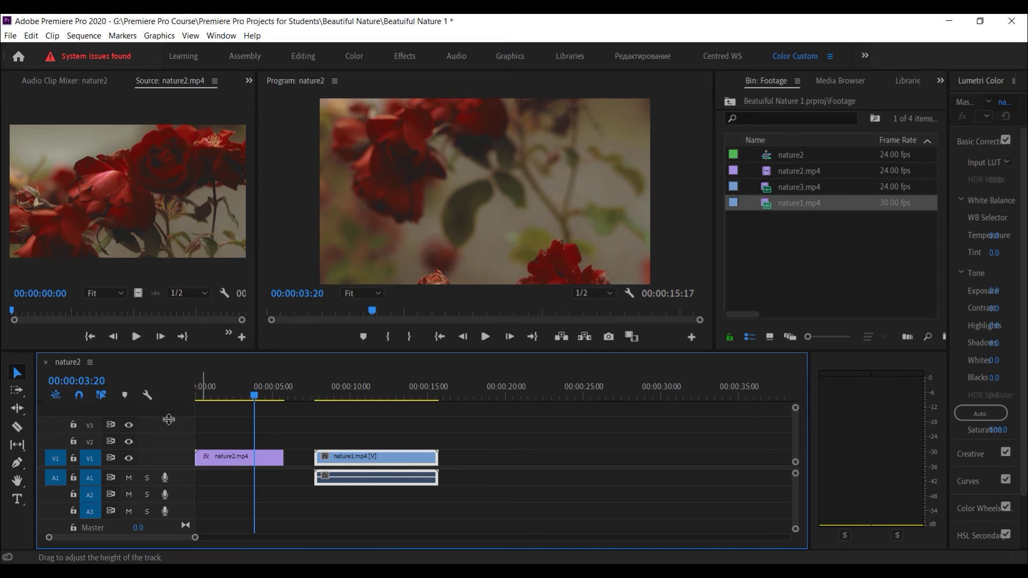
drag(409, 462, 380, 465)
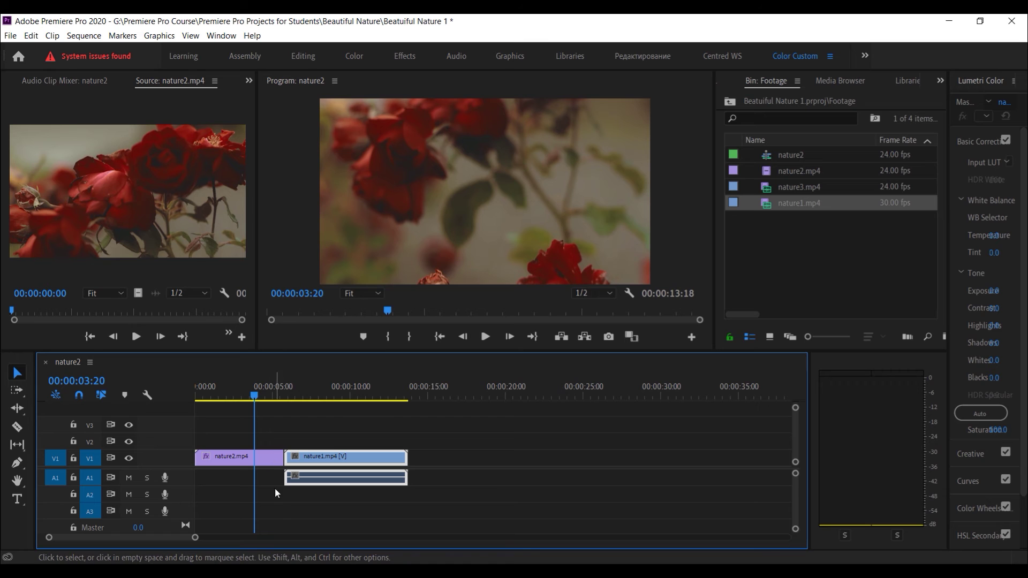
drag(375, 471, 445, 471)
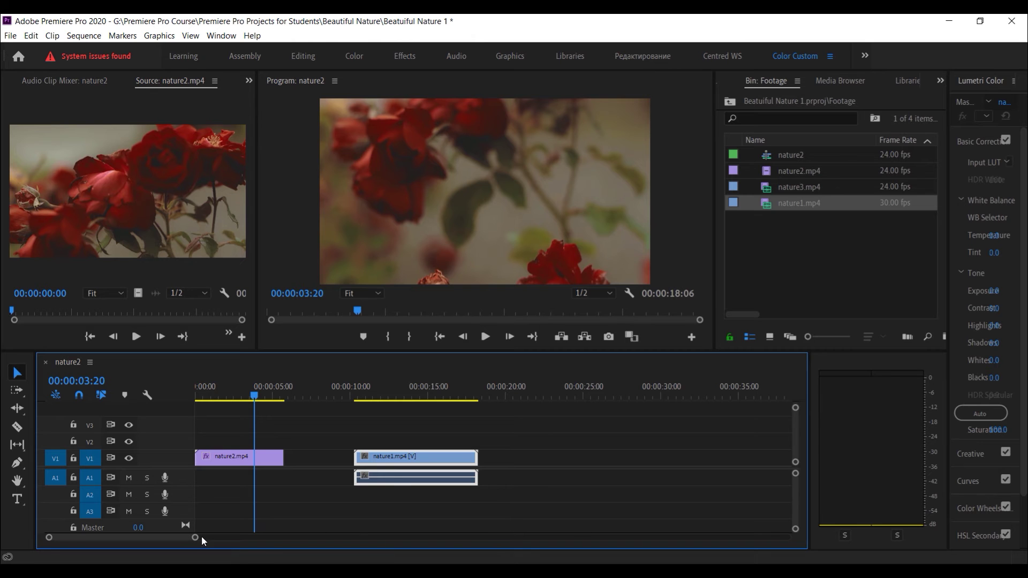
Step: Select the nature1.mp4 clip and snap its start to the end of nature2.mp4 to close the gap
drag(195, 539, 388, 539)
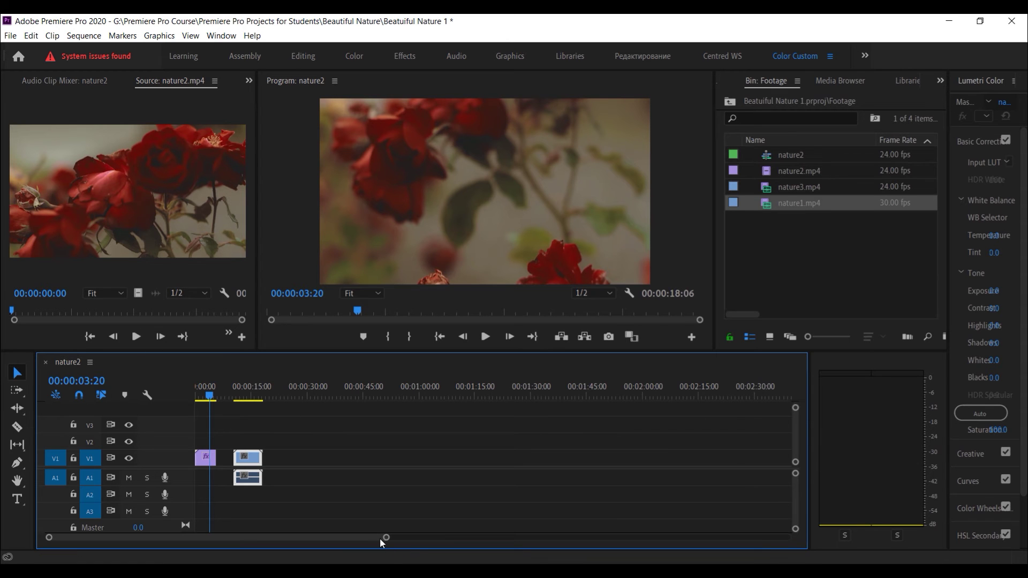
drag(386, 539, 277, 541)
click(482, 477)
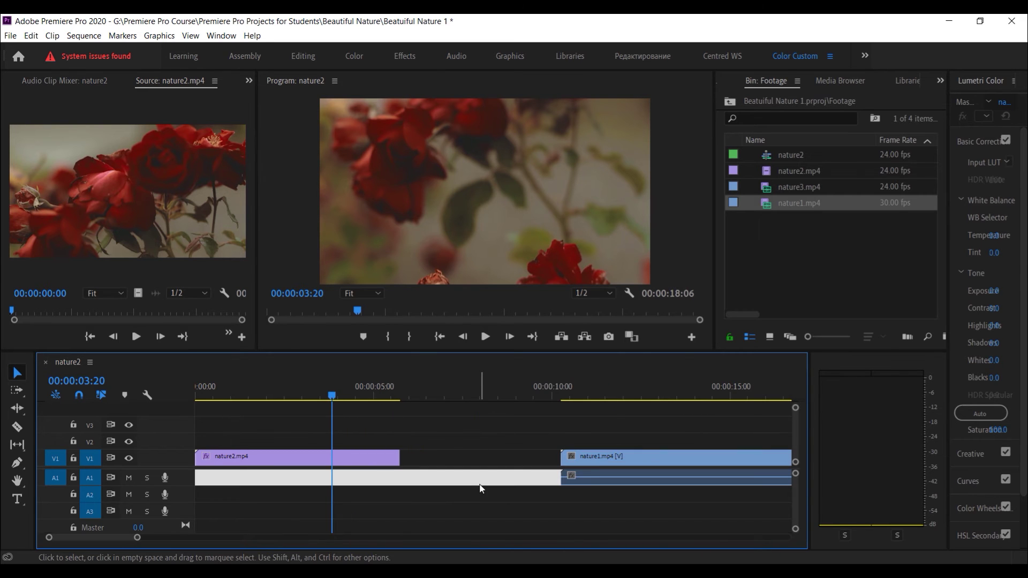
click(601, 429)
click(602, 457)
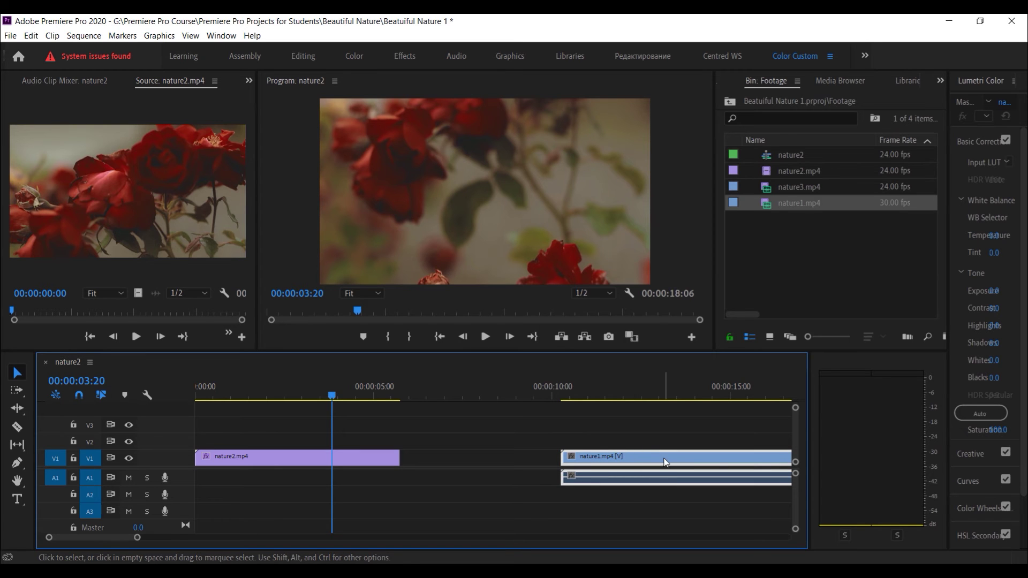
drag(663, 464, 503, 466)
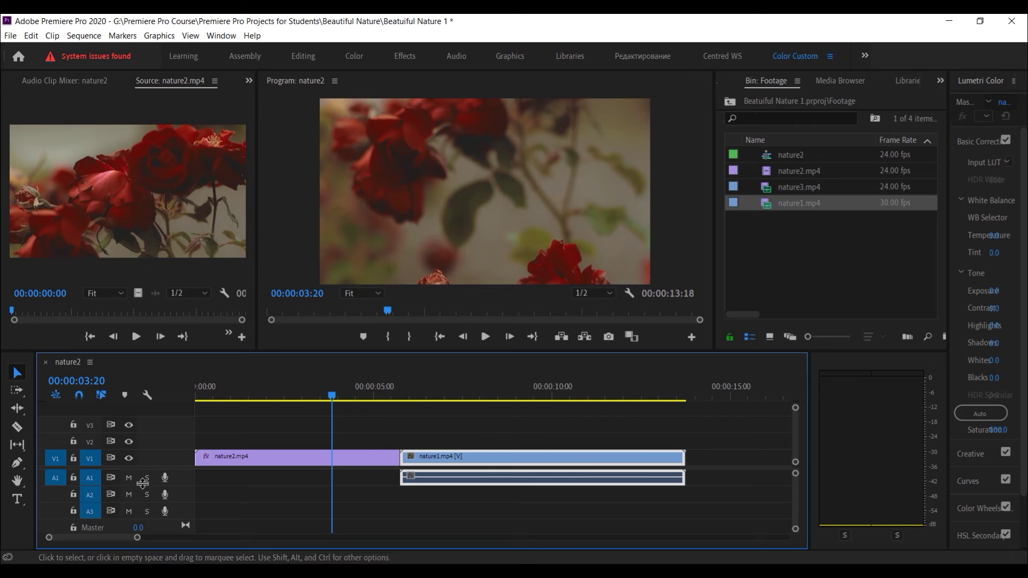
Step: Turn off Snap in Timeline, and move nature1.mp4 away and back close to the end of nature2.mp4
click(78, 397)
click(79, 395)
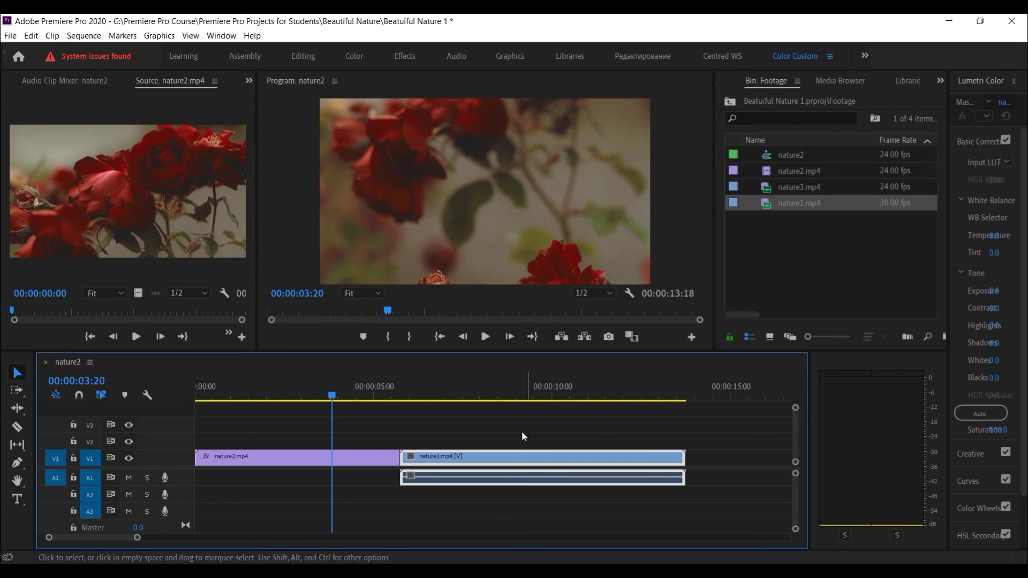
drag(519, 427, 561, 508)
drag(560, 457, 708, 459)
drag(633, 463, 499, 466)
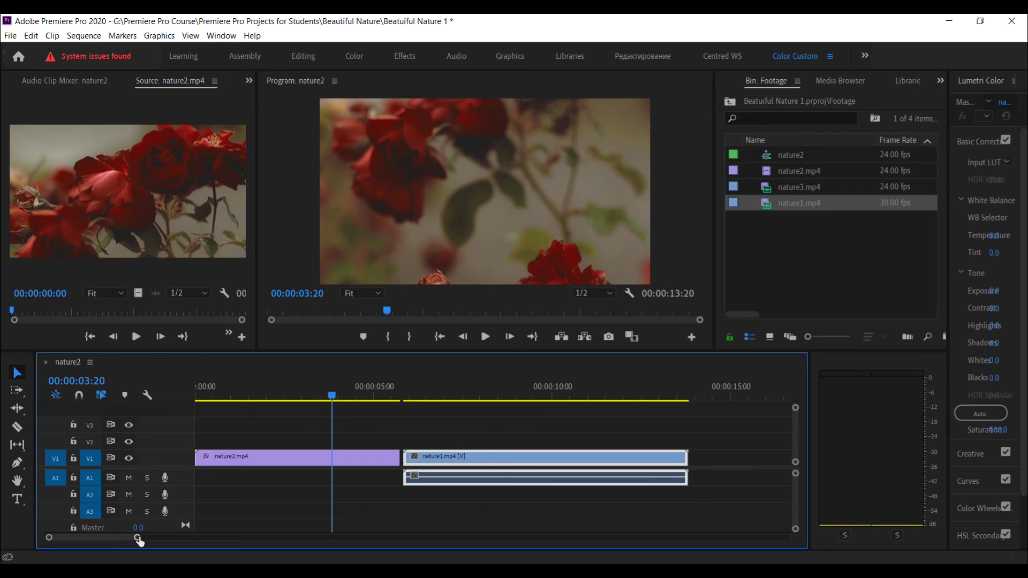
Step: Try to close the small gap by moving nature1.mp4 without snapping, and undo that move
drag(138, 539, 94, 538)
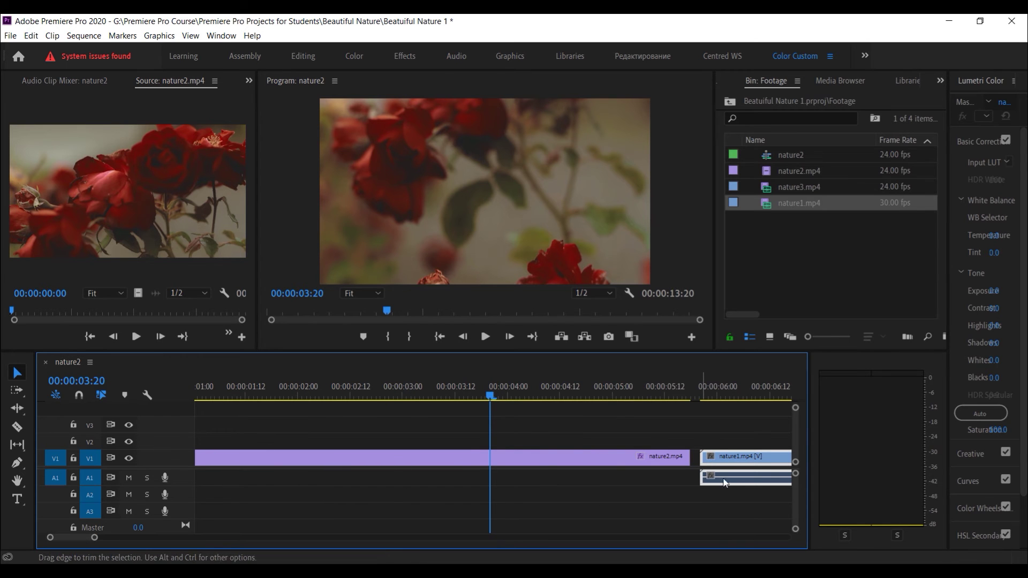
drag(753, 461, 717, 470)
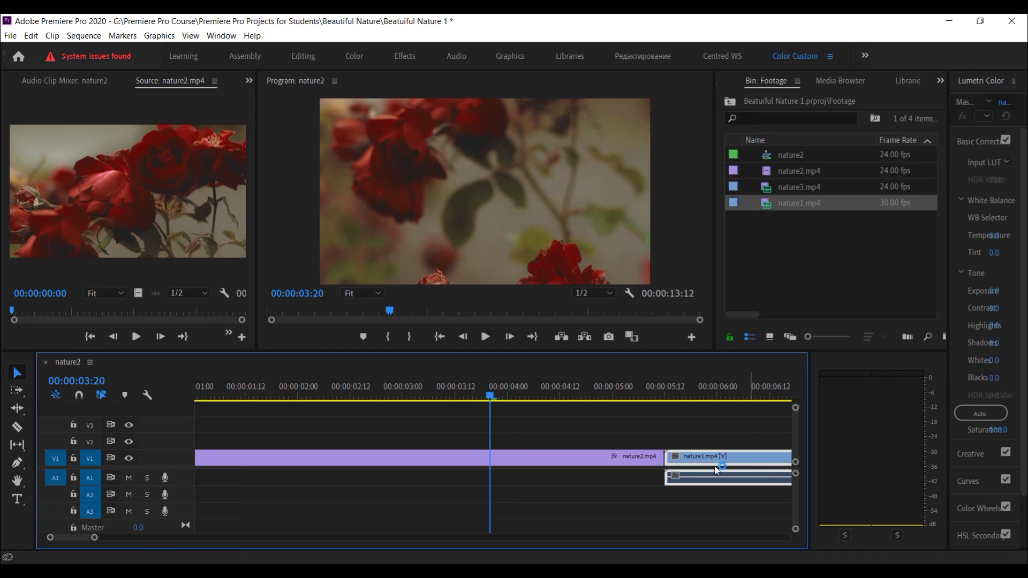
key(ctrl+z)
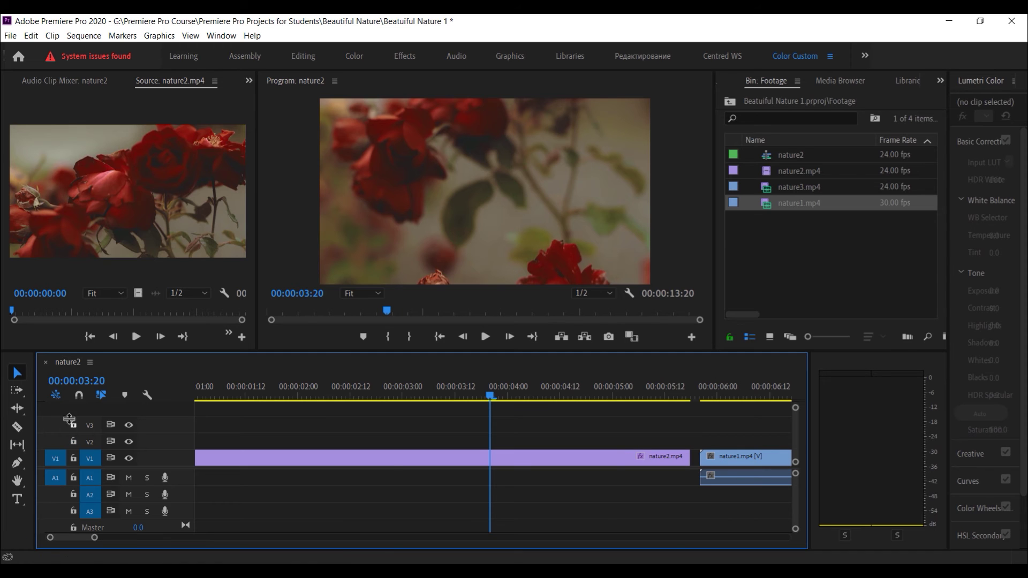
Step: Turn Snap in Timeline back on, snap nature1.mp4 to the end of nature2.mp4, and bring the playhead to 00:00:05:15
click(79, 397)
drag(712, 427, 763, 498)
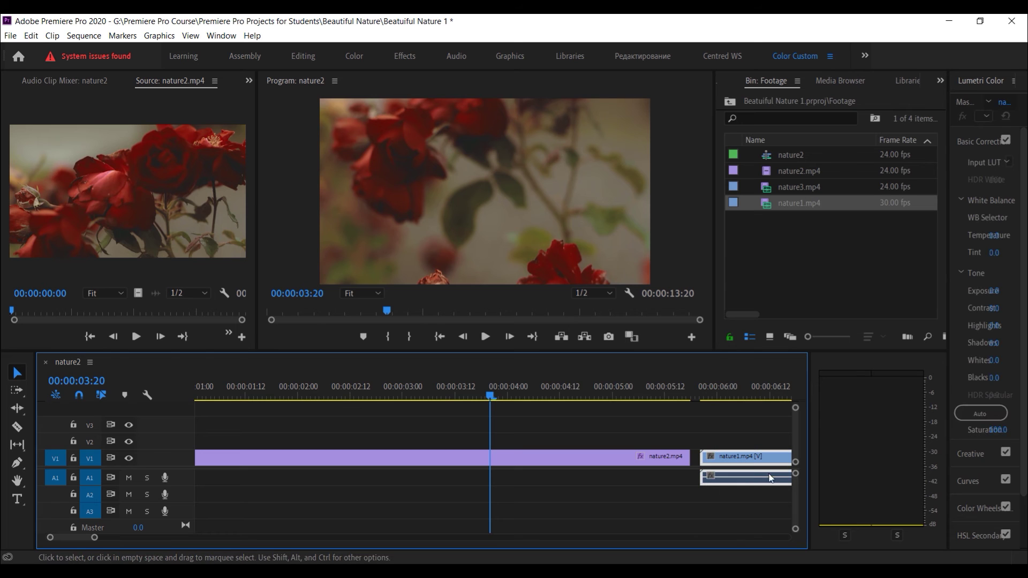
drag(772, 458, 762, 459)
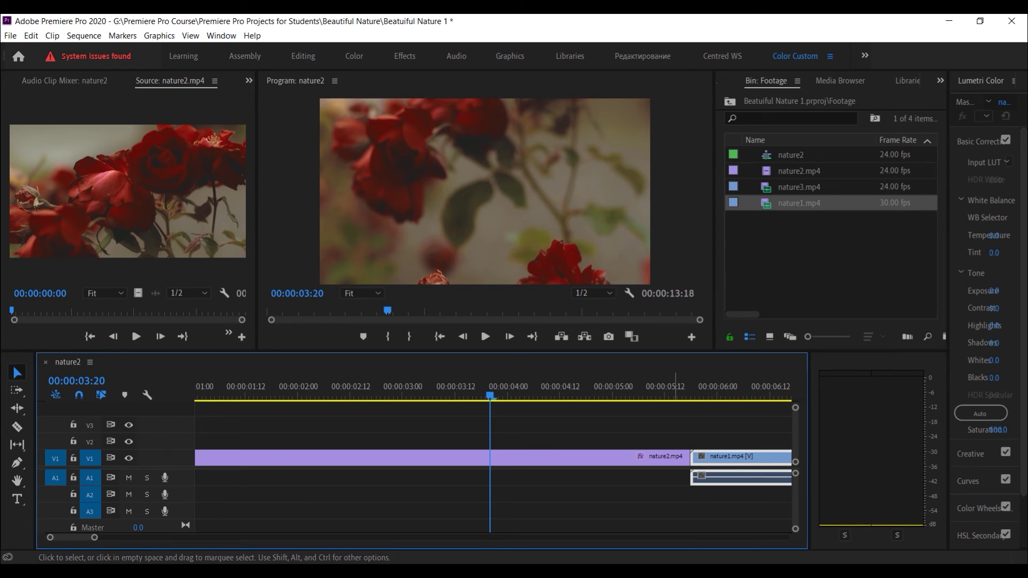
drag(90, 538, 155, 538)
key(Down)
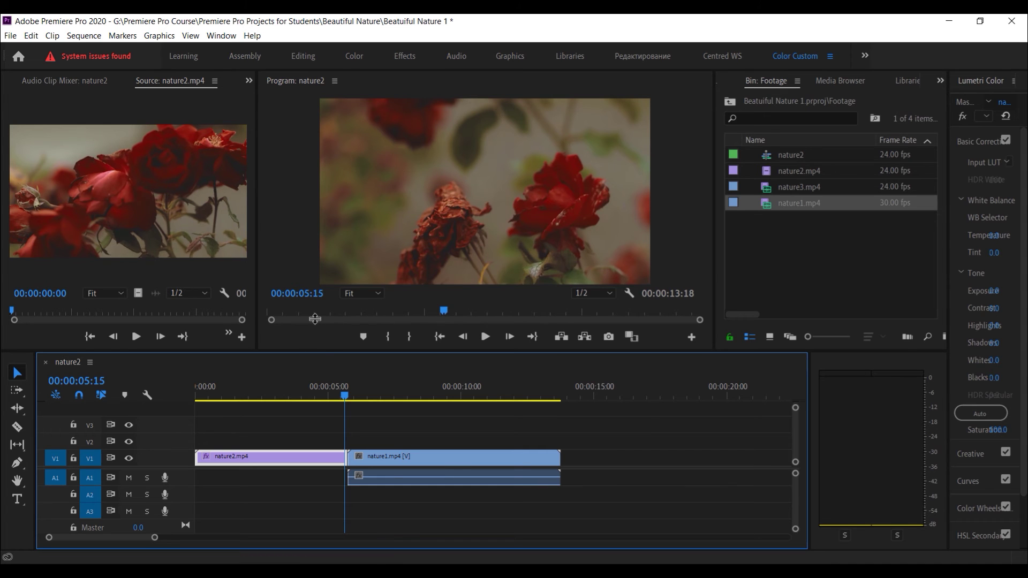
Step: Enlarge the timeline area and add one video track after Video 3 and one standard audio track after Audio 3
drag(315, 351, 314, 320)
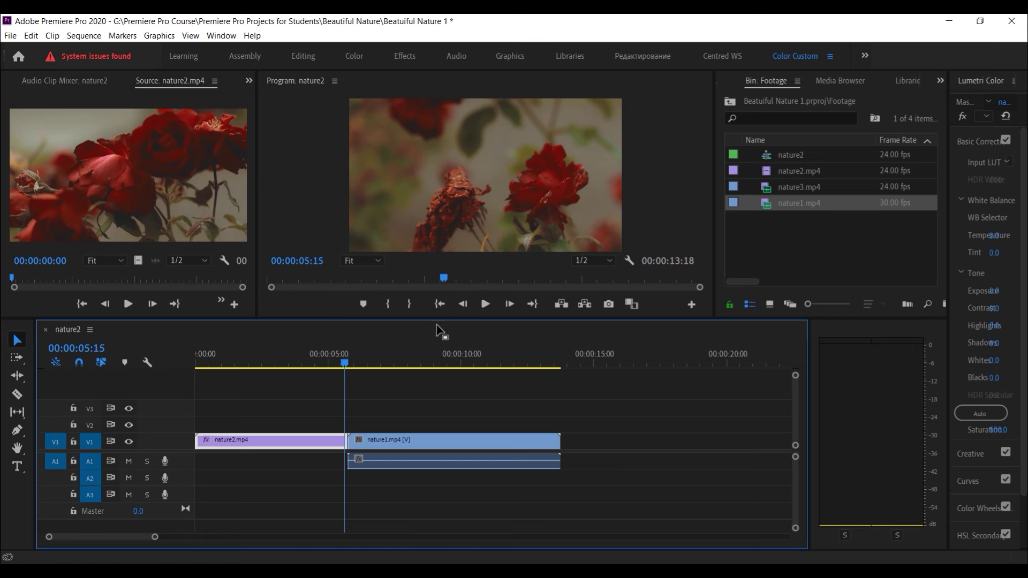
drag(809, 394, 881, 395)
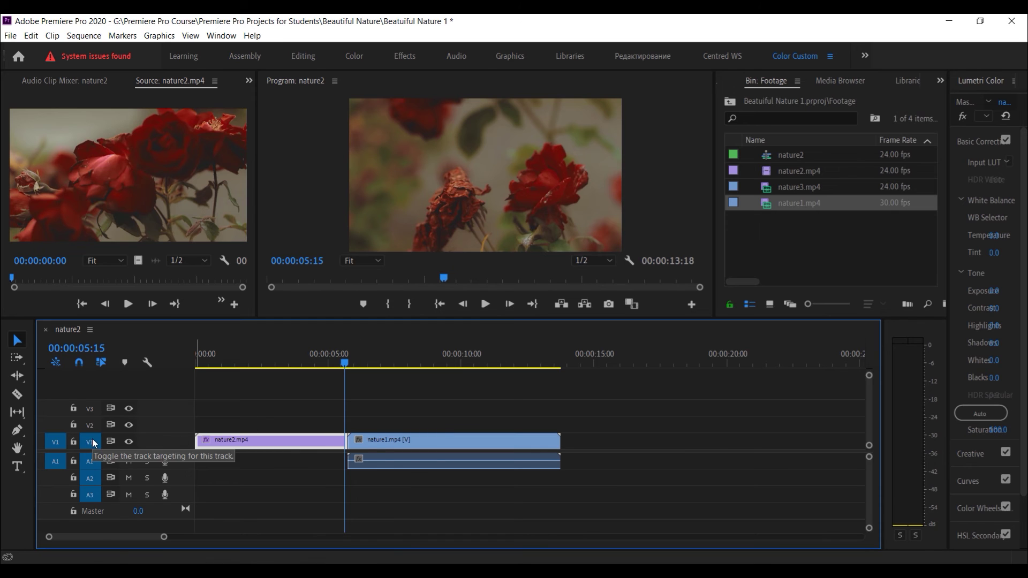
right_click(98, 393)
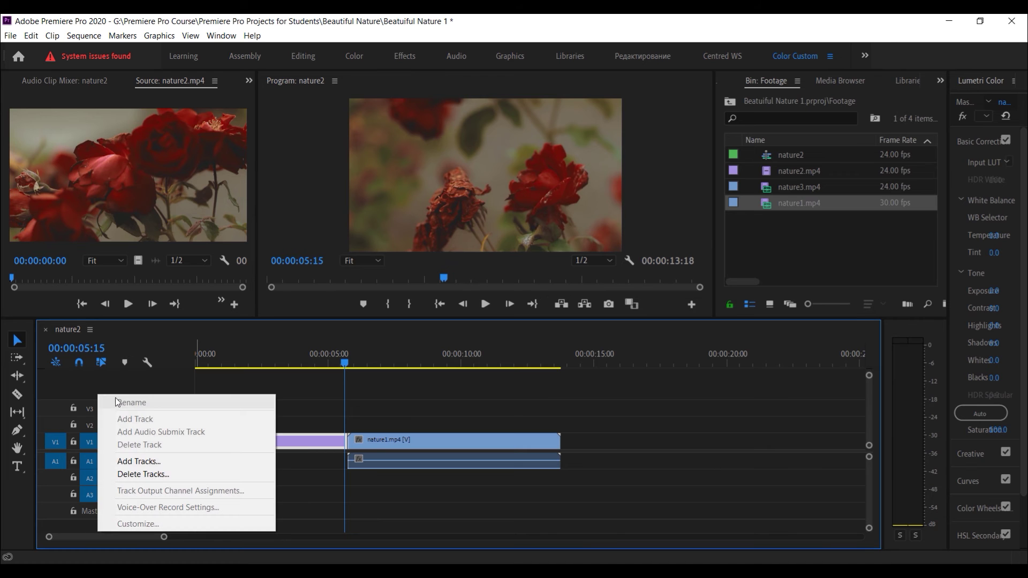
click(165, 460)
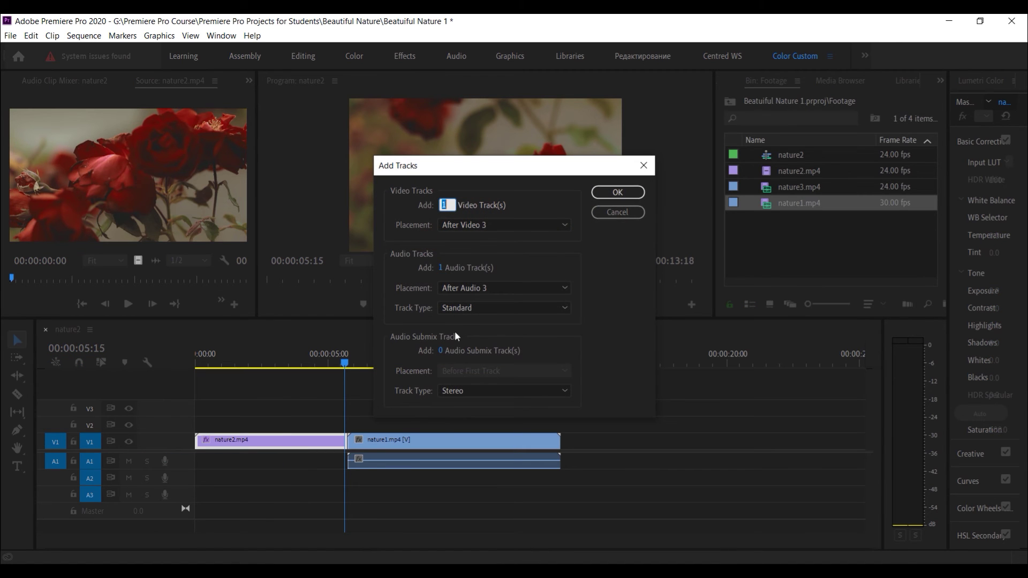
click(618, 193)
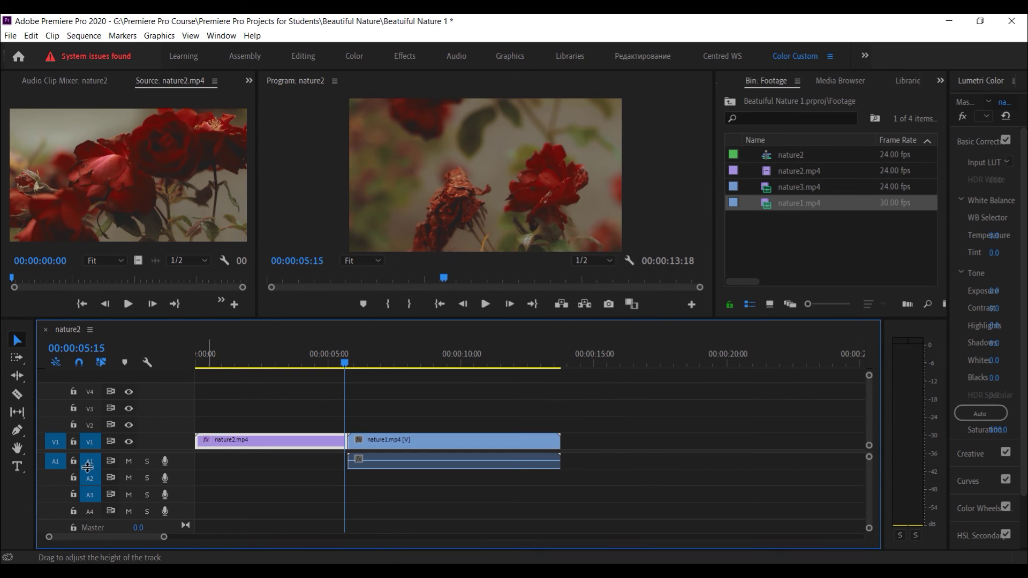
Step: Select and deselect the nature1.mp4 clip to examine how its video and audio parts are linked
click(396, 478)
click(239, 440)
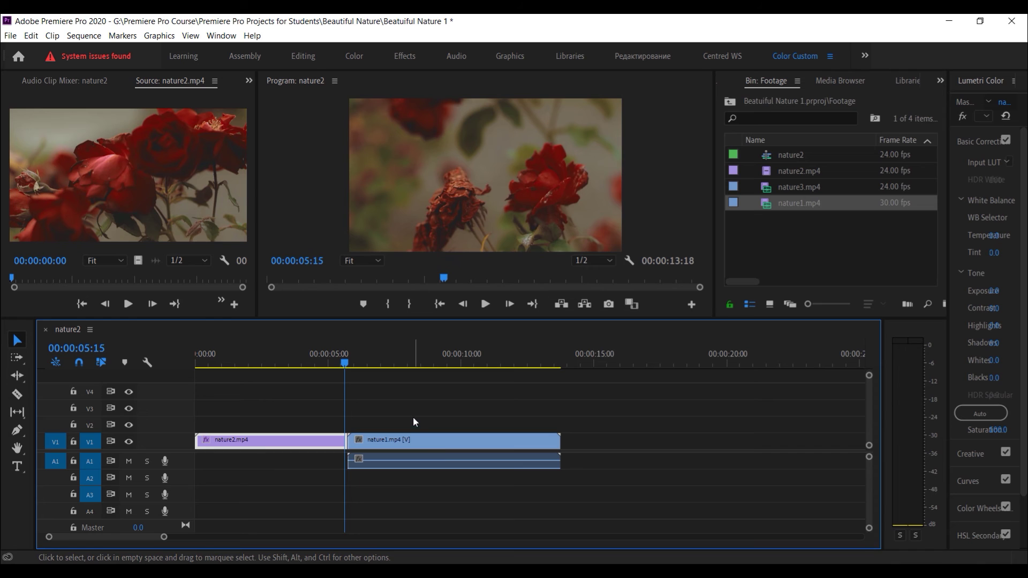
drag(413, 422, 432, 465)
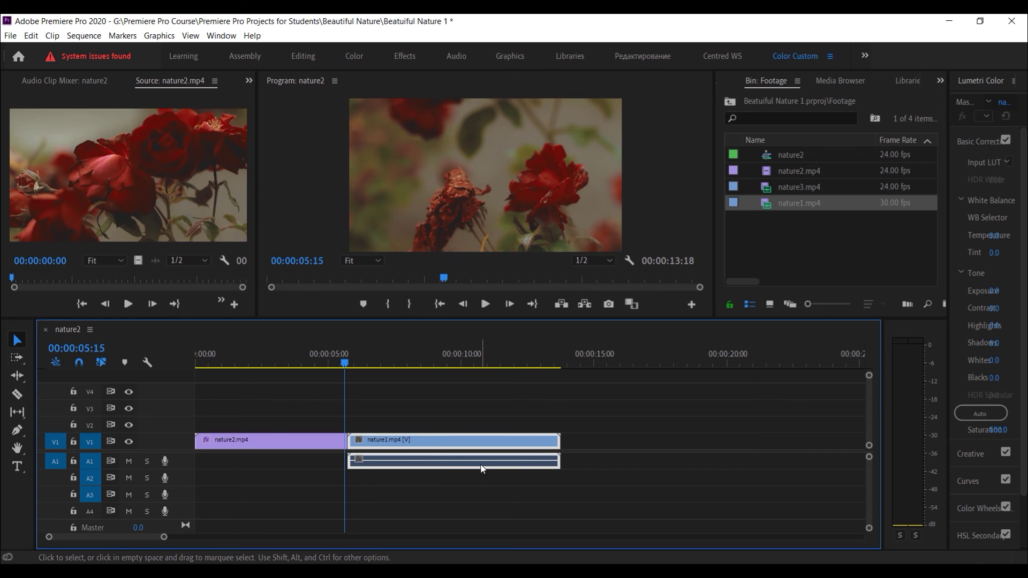
click(479, 485)
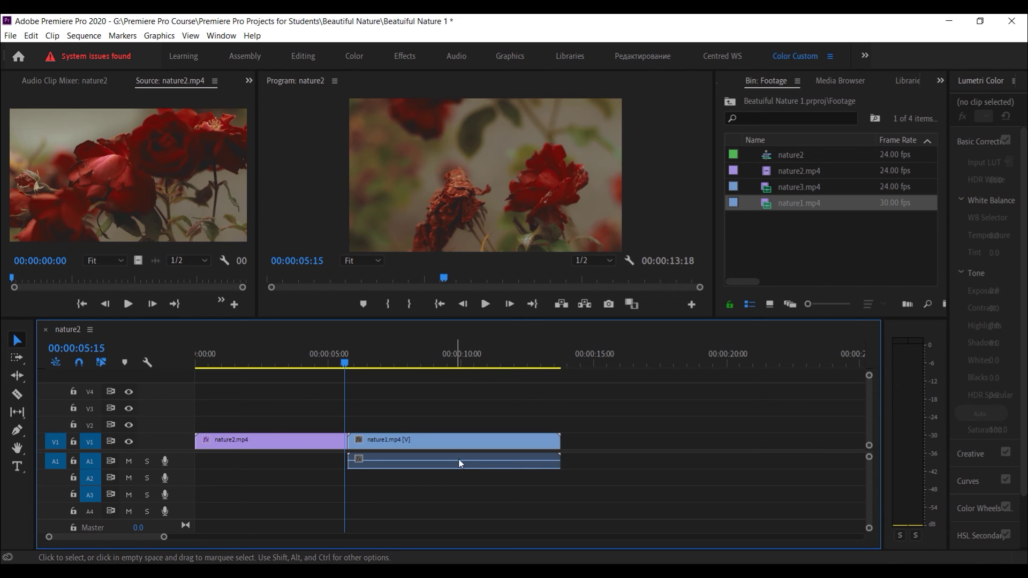
click(527, 466)
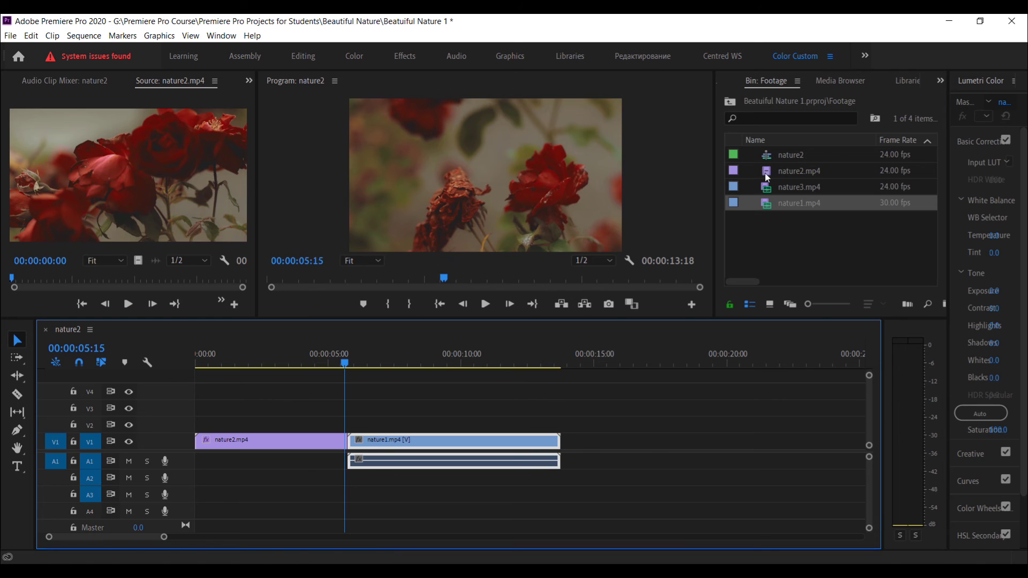
click(476, 502)
drag(617, 473, 529, 461)
Step: Bring the playhead to 00:00:06:13, unlink the video and audio of nature1.mp4, and delete its audio part from A1
click(335, 380)
click(346, 364)
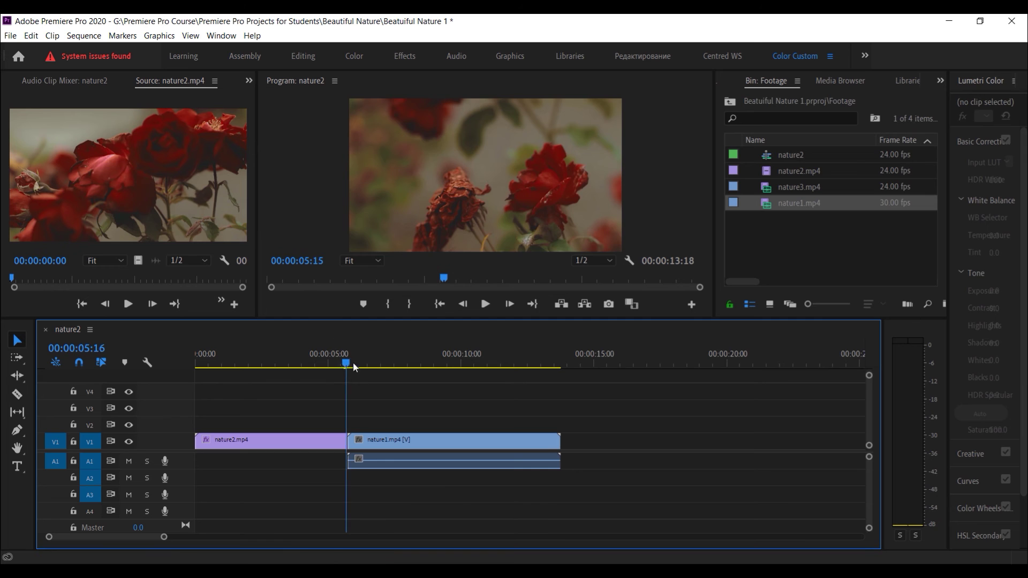
drag(353, 364, 368, 364)
click(452, 457)
right_click(453, 458)
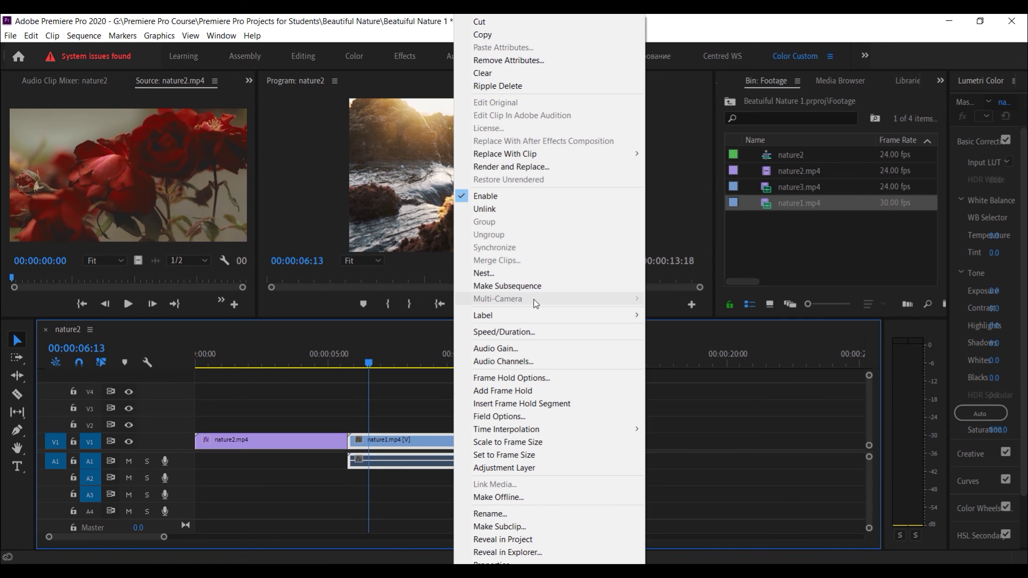
click(527, 213)
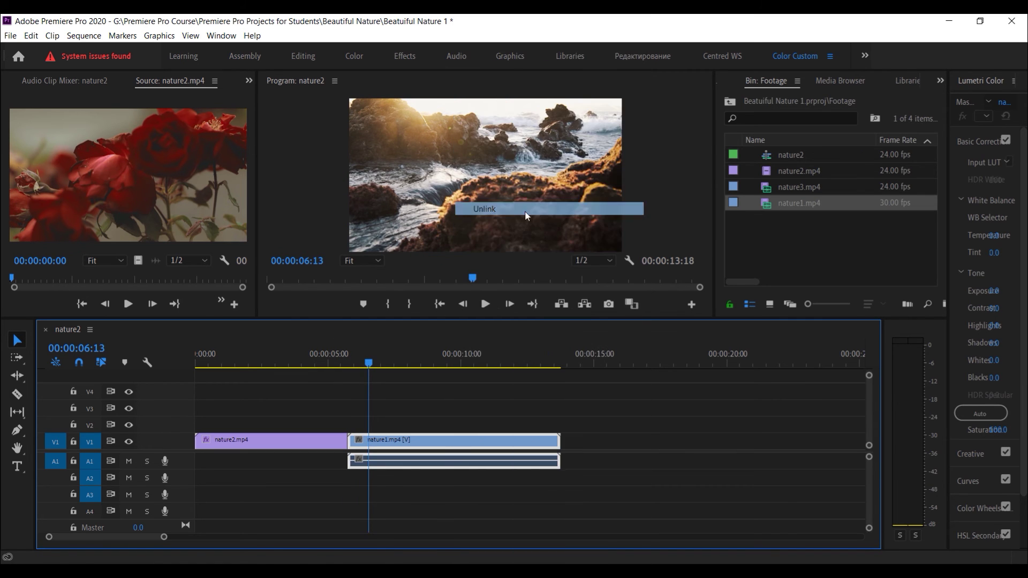
click(530, 484)
click(519, 466)
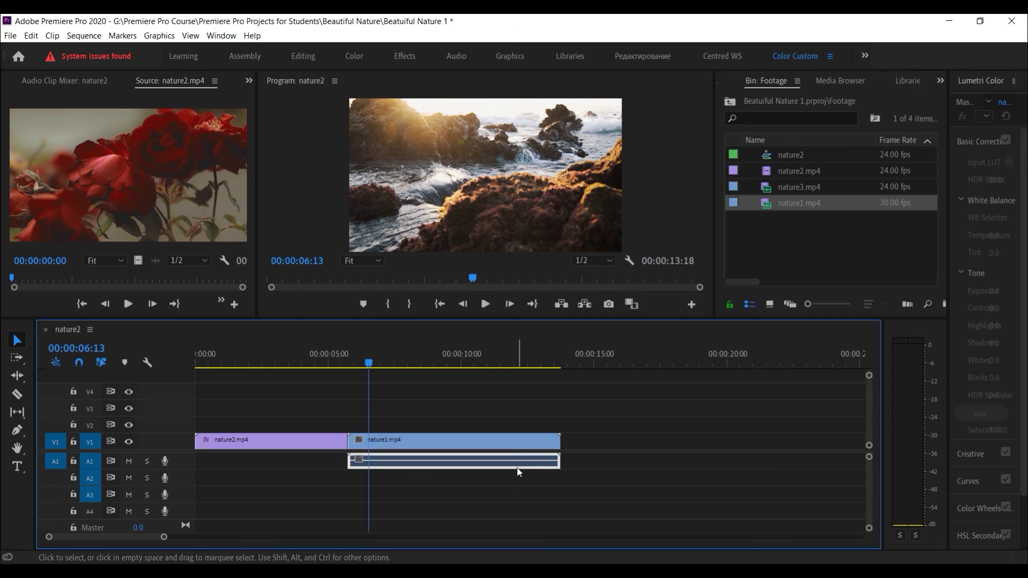
key(Delete)
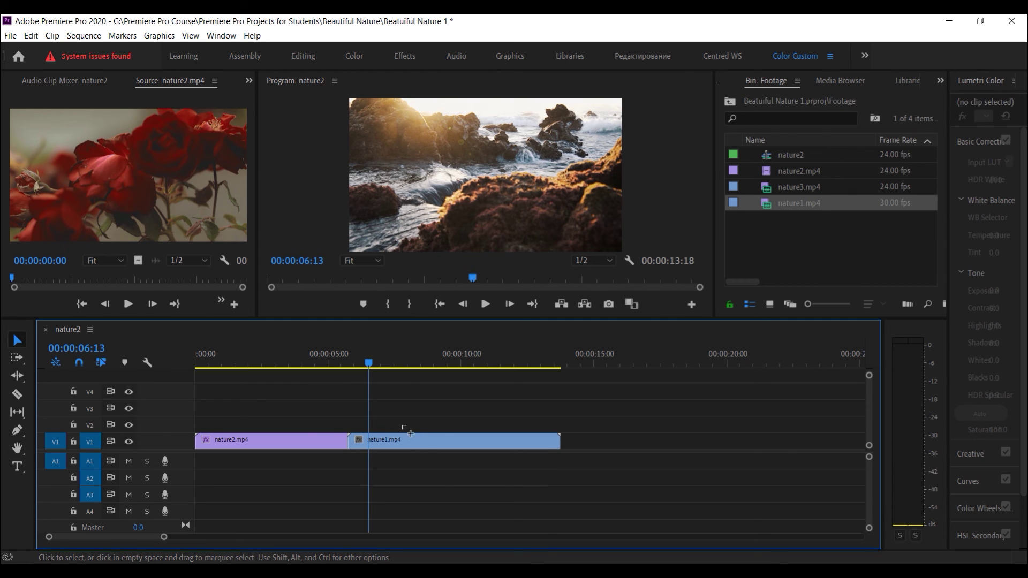
drag(615, 473, 468, 460)
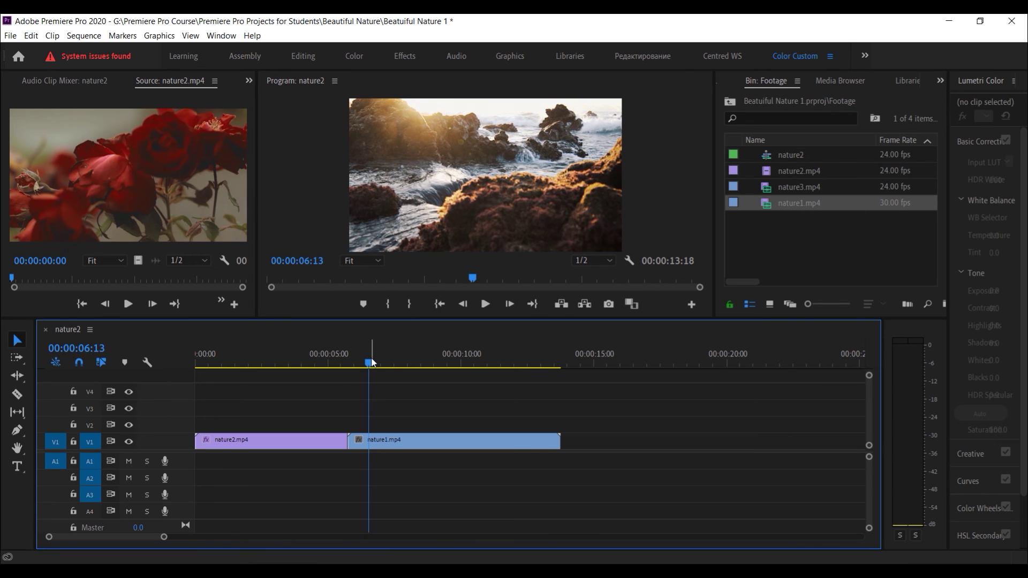
Step: Bring the playhead to 00:00:08:16 and add nature3.mp4 from the Footage bin after nature1.mp4 on V1 and A1
drag(373, 363, 425, 364)
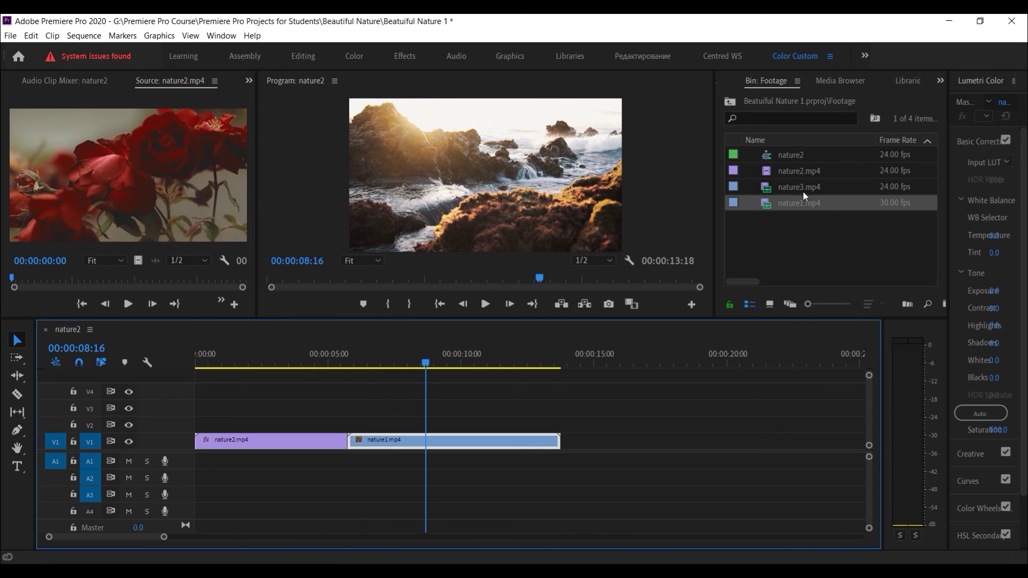
drag(804, 187, 599, 455)
click(604, 463)
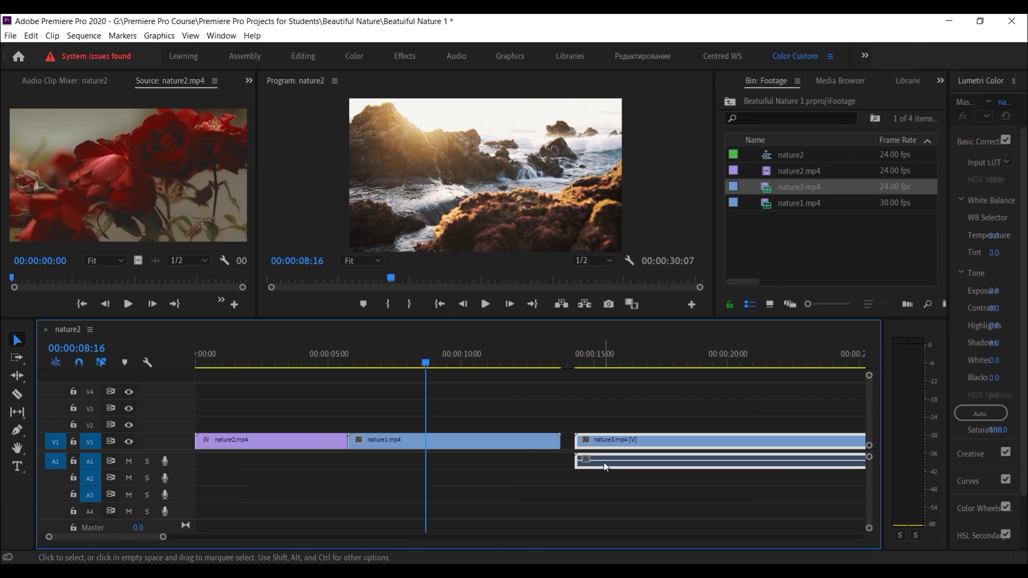
Step: Unlink nature3.mp4, delete its audio part, and snap its video to the end of nature1.mp4 on V1
right_click(687, 448)
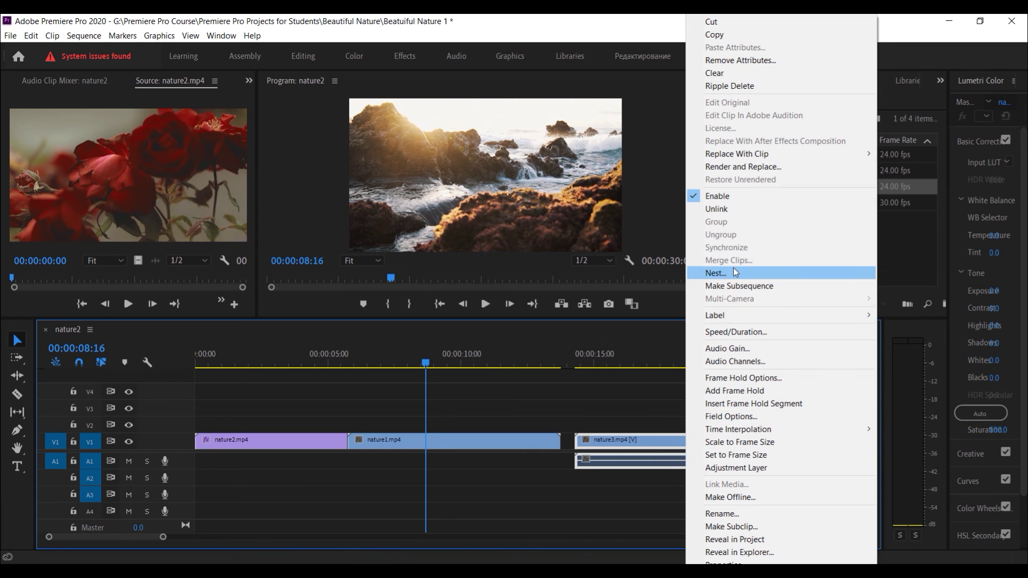
click(727, 210)
click(658, 463)
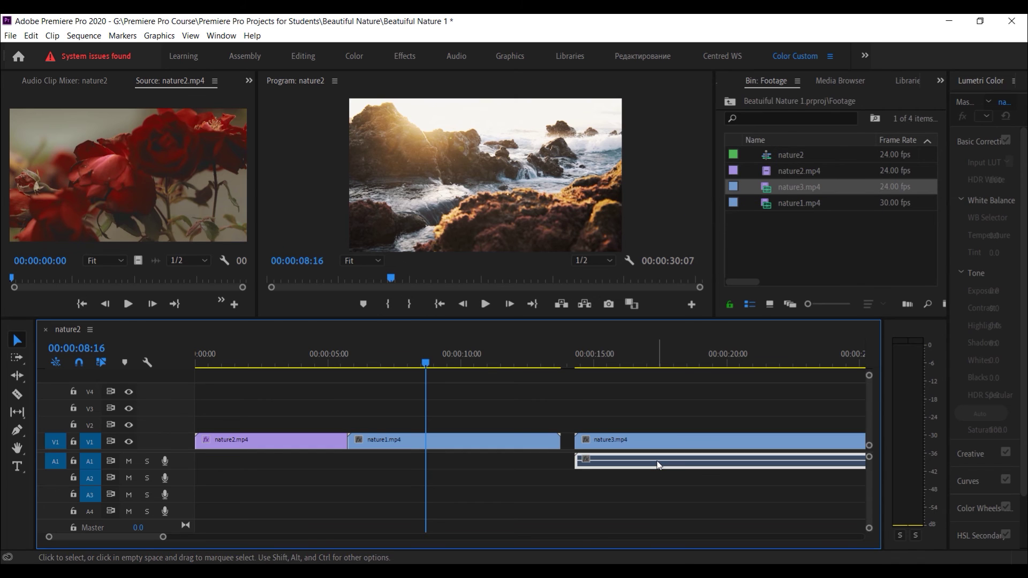
key(Delete)
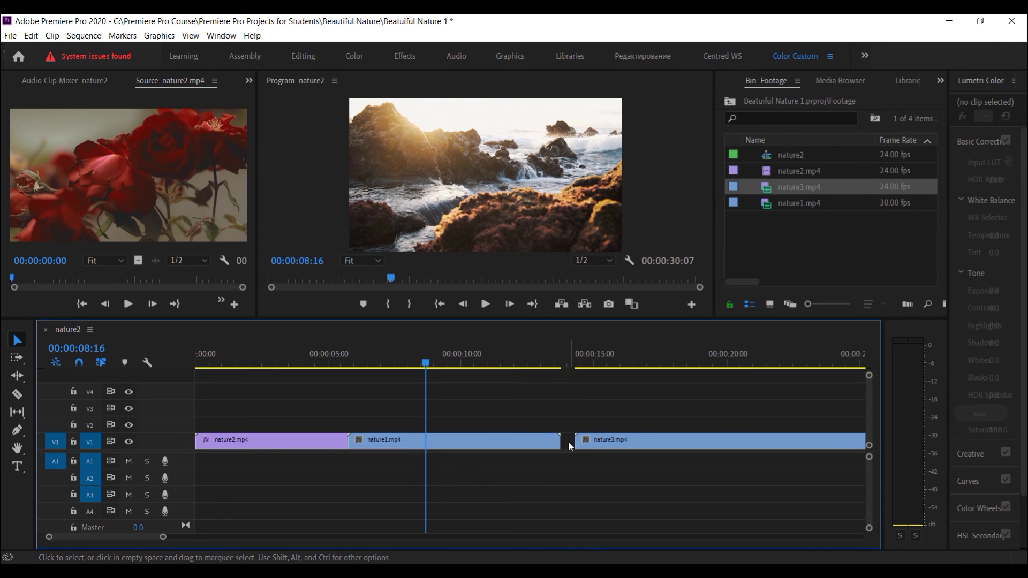
click(79, 363)
drag(602, 443, 633, 448)
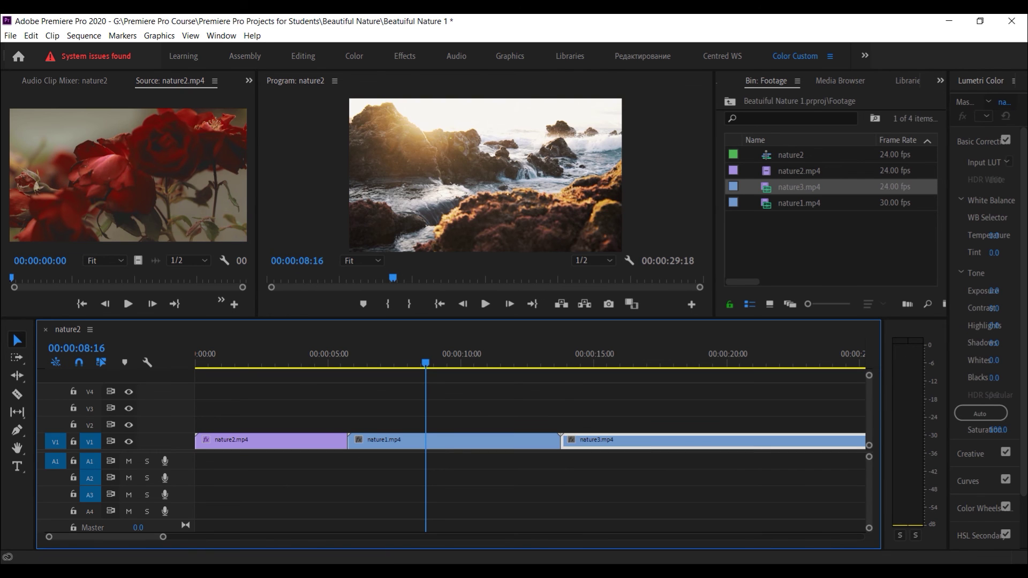
Step: Play nature1.mp4 up to 00:00:09:23 and trim the clip's end back to the playhead
drag(167, 537, 198, 537)
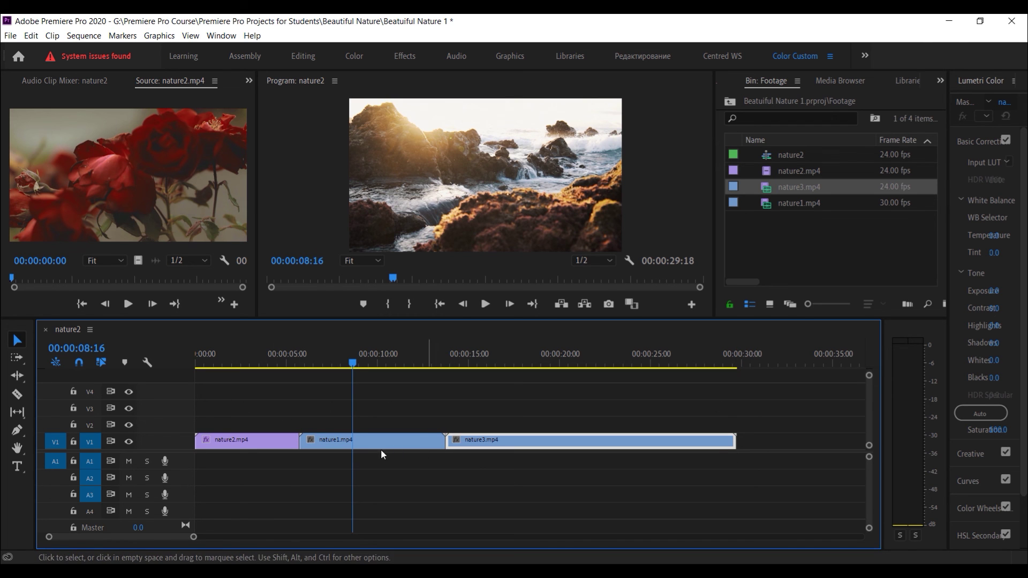
drag(352, 367, 315, 366)
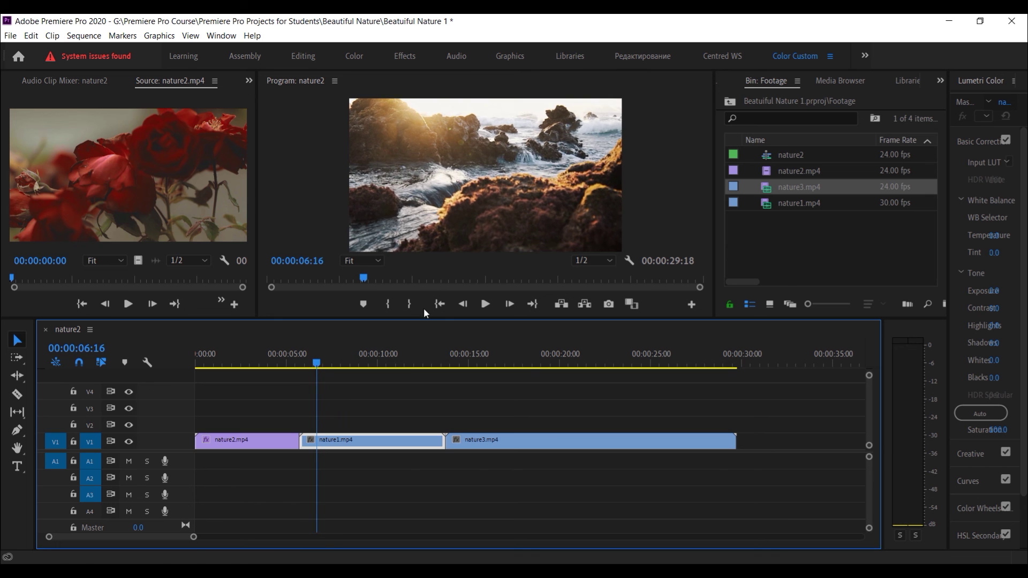
click(485, 304)
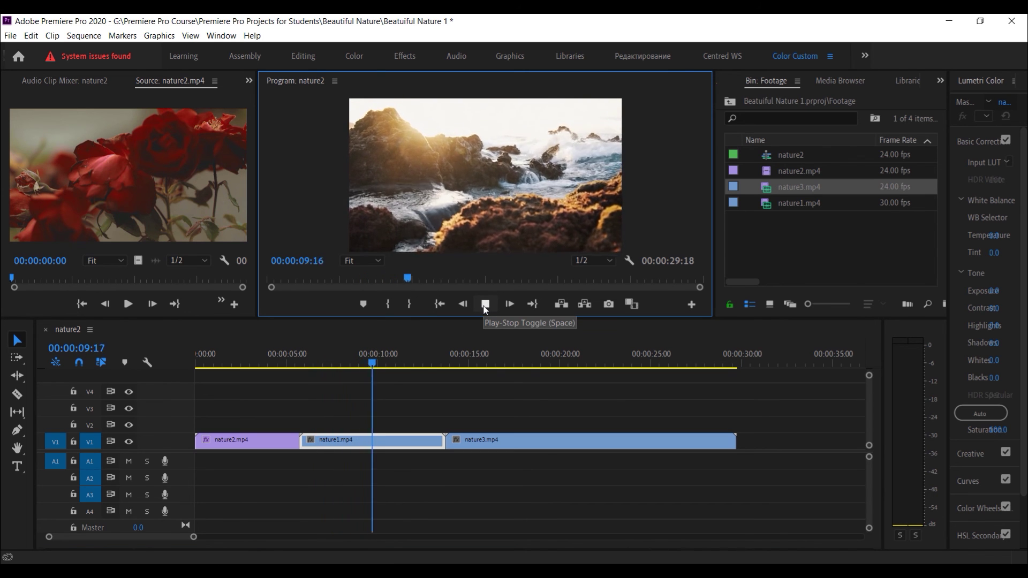
click(485, 304)
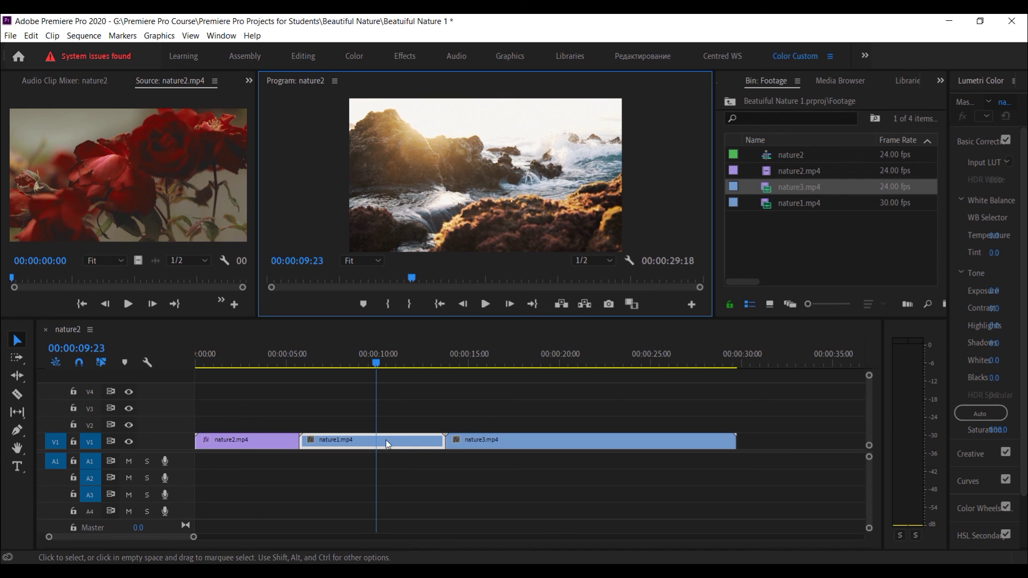
click(442, 440)
drag(442, 440, 388, 442)
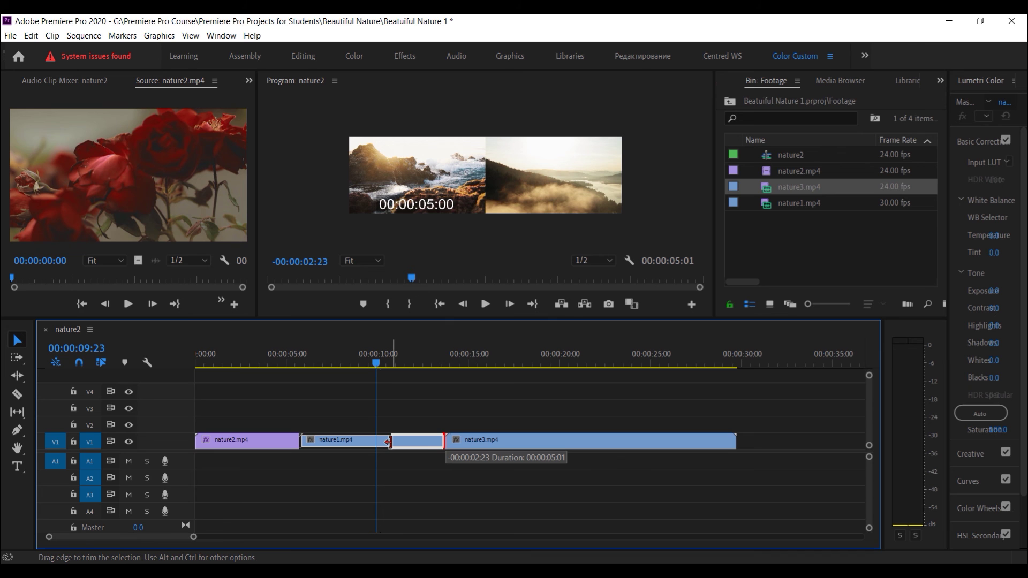
mouse_move(388, 442)
mouse_down()
mouse_move(414, 442)
mouse_move(385, 443)
mouse_up()
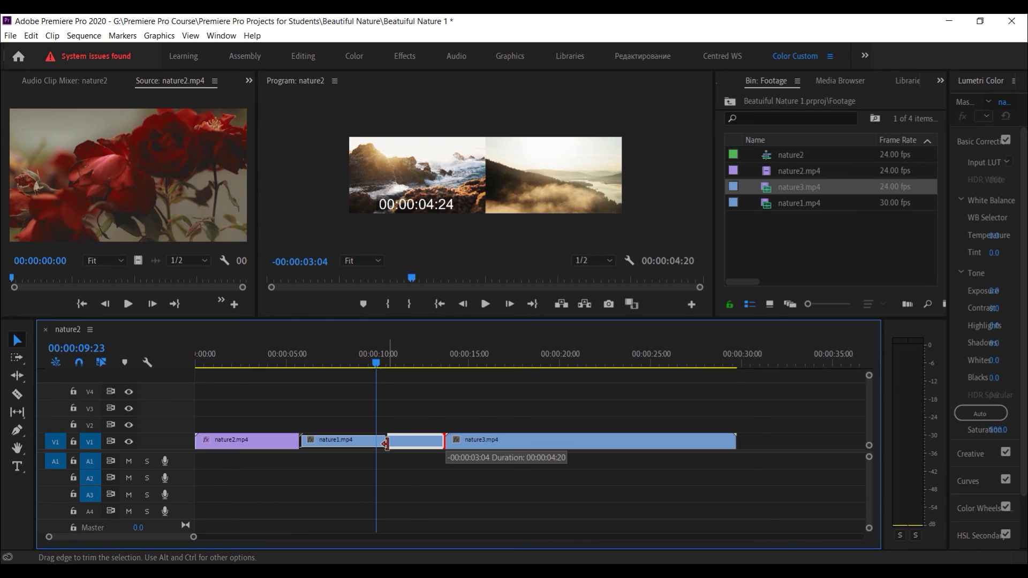
mouse_move(385, 443)
mouse_down()
mouse_move(400, 442)
mouse_move(375, 441)
mouse_up()
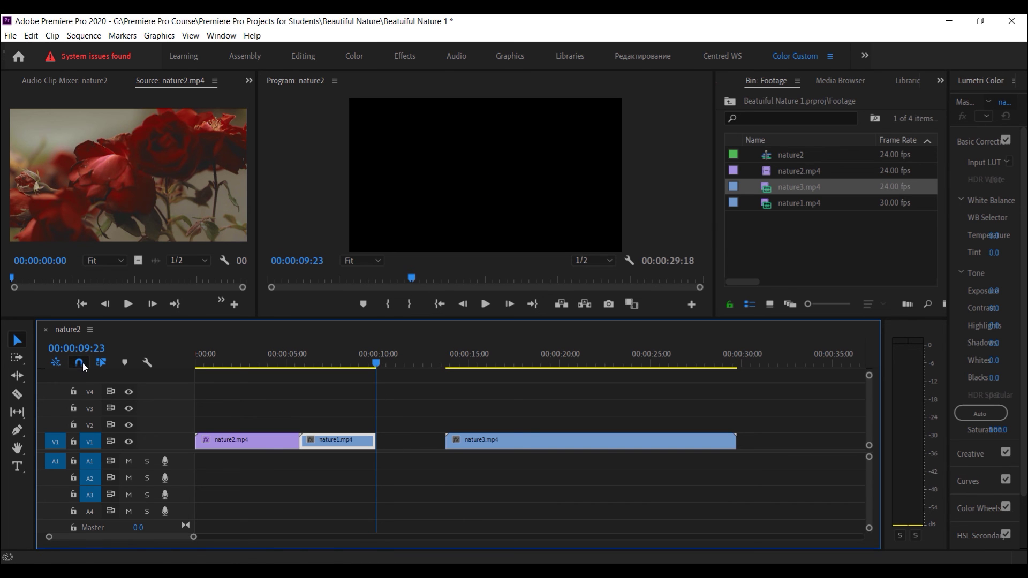
Step: Ripple delete the empty gap between nature1.mp4 and nature3.mp4
click(412, 466)
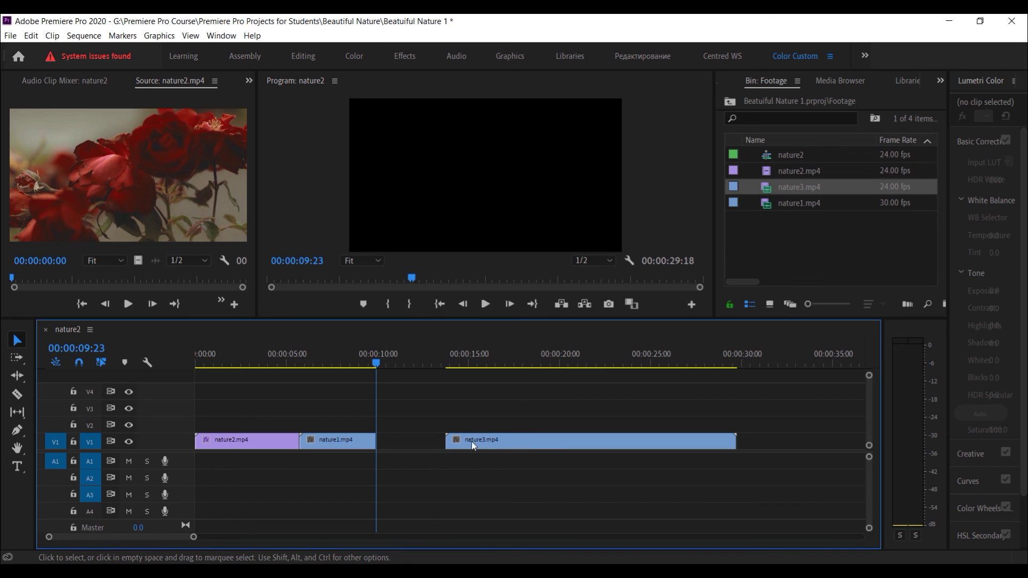
mouse_move(559, 449)
mouse_down()
mouse_move(500, 451)
mouse_move(559, 451)
mouse_up()
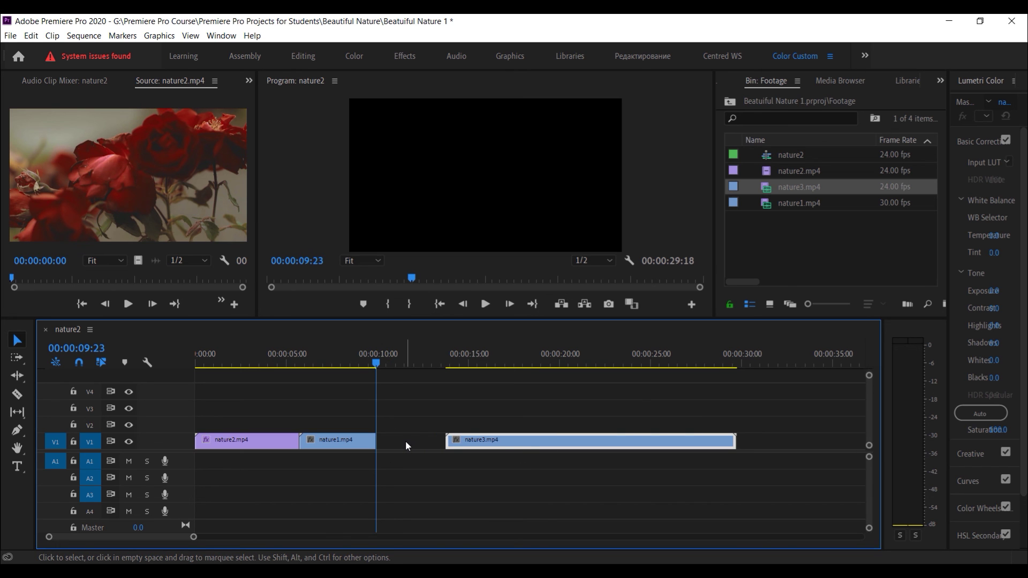
right_click(406, 441)
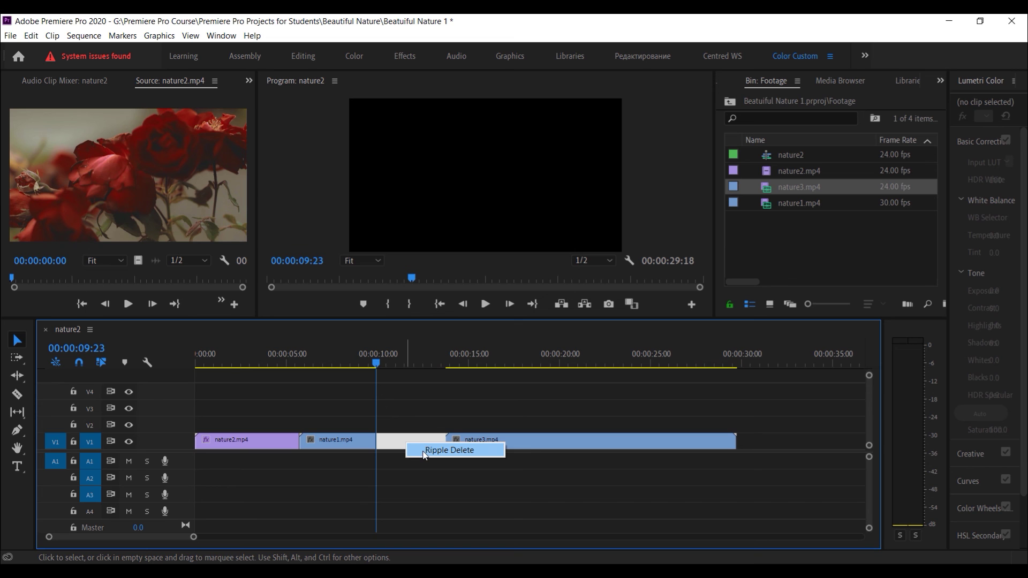
click(448, 450)
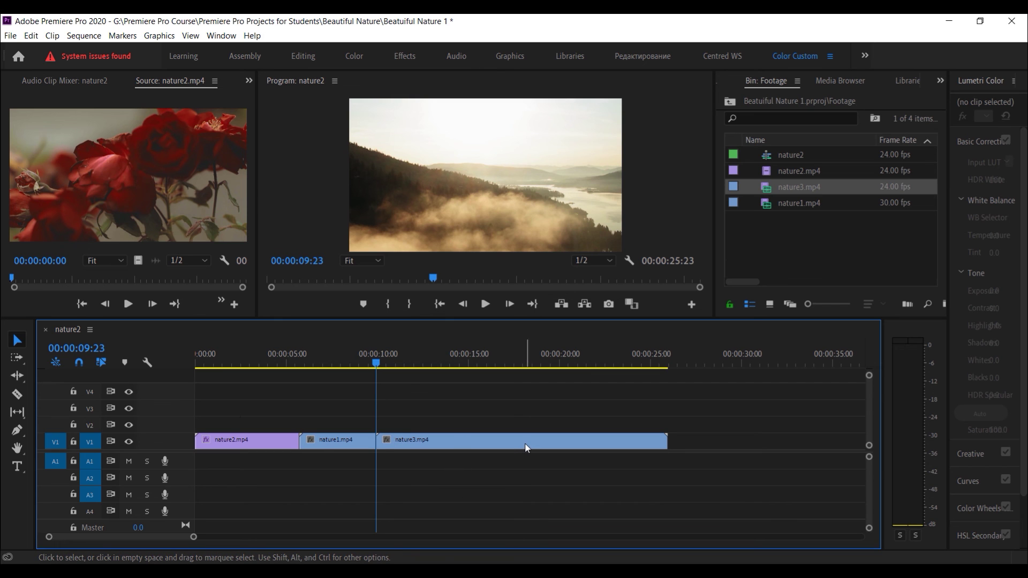
Step: Trim the end of nature3.mp4 so the sequence lasts 00:00:16:14, and apply Set to Frame Size to the clip
drag(510, 434, 603, 447)
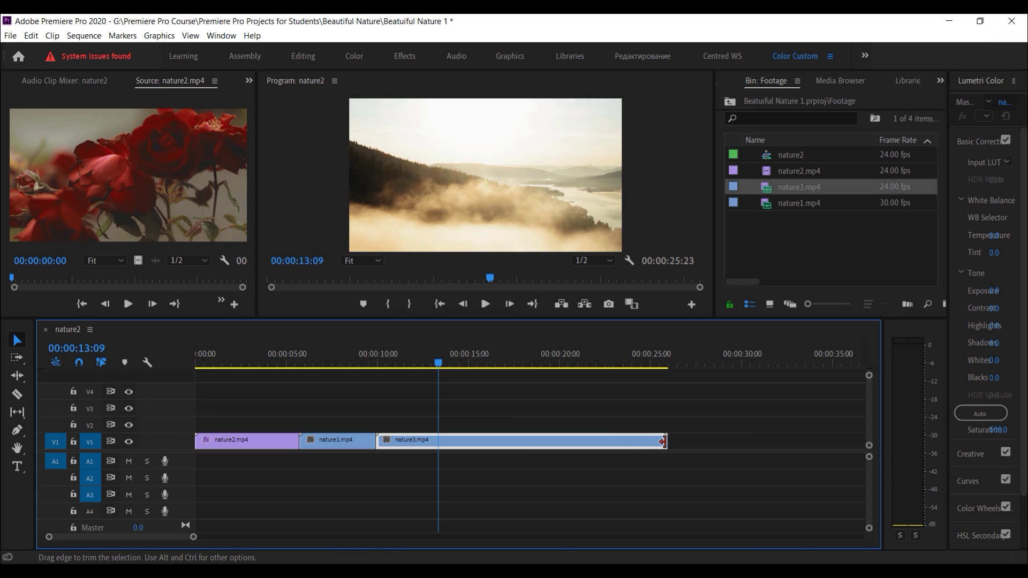
drag(667, 442, 496, 442)
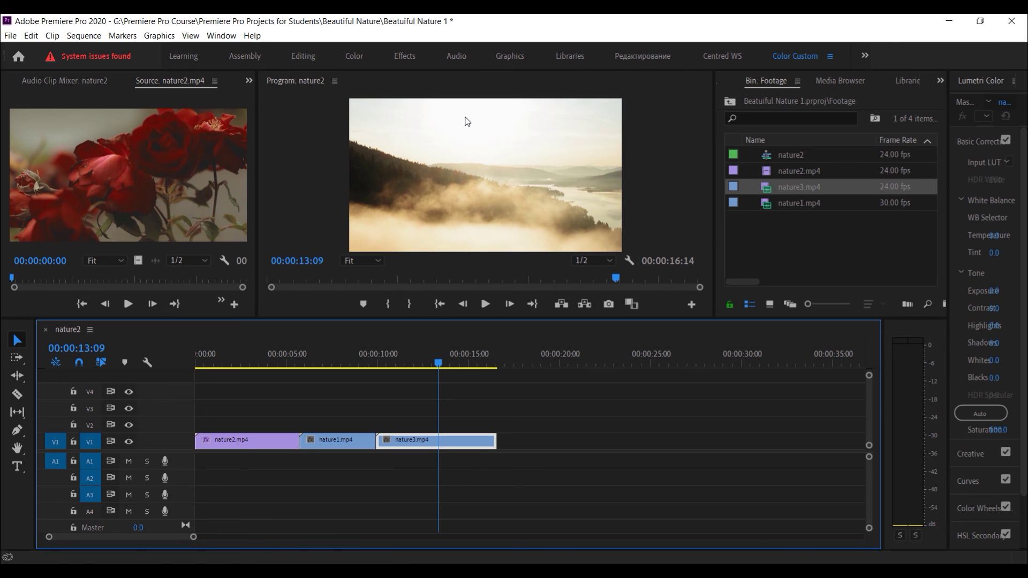
right_click(472, 444)
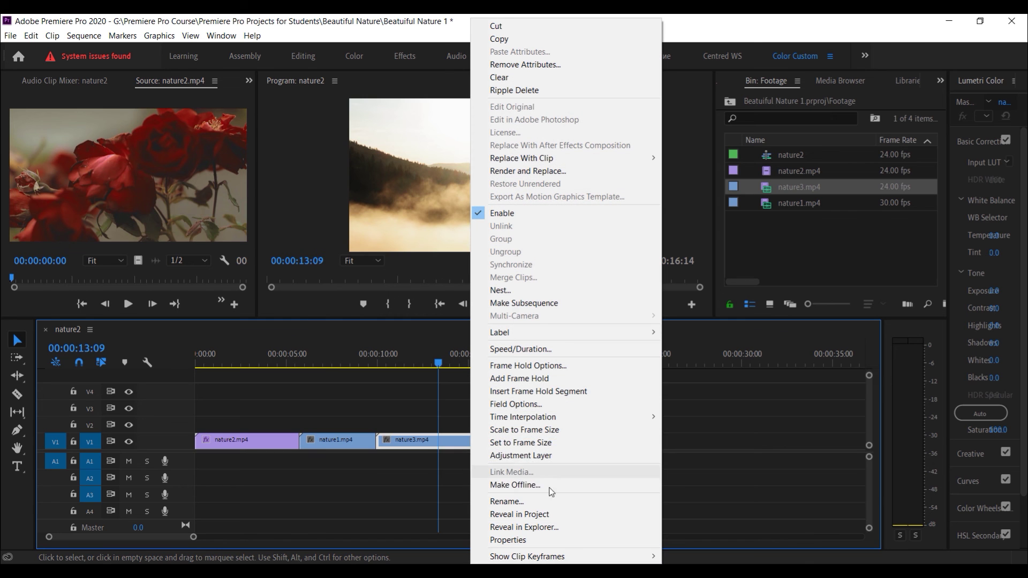
click(572, 447)
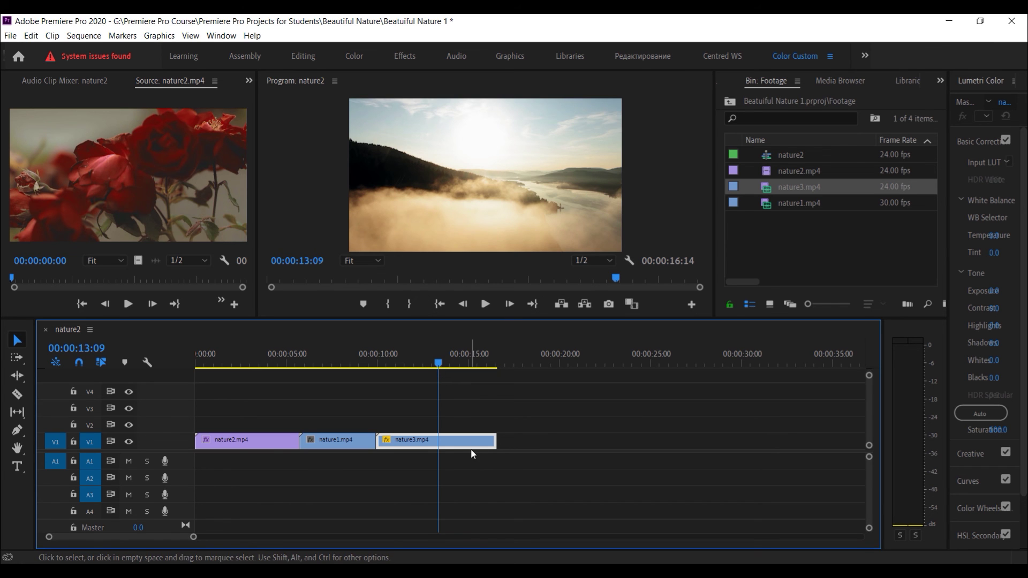
Step: Return the playhead to 00:00:00:00 and play the sequence to review all three clips
drag(437, 366, 237, 367)
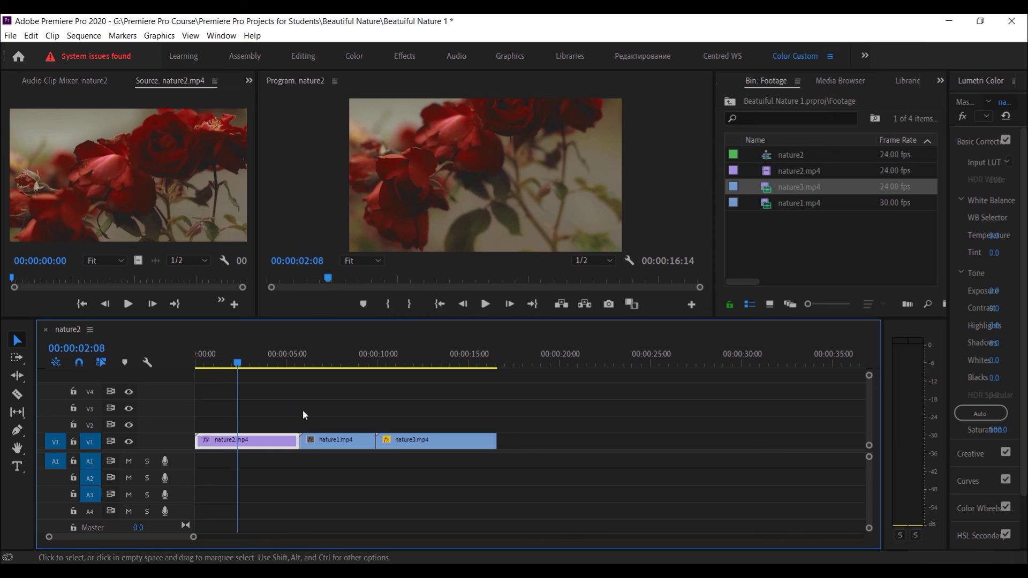
click(451, 445)
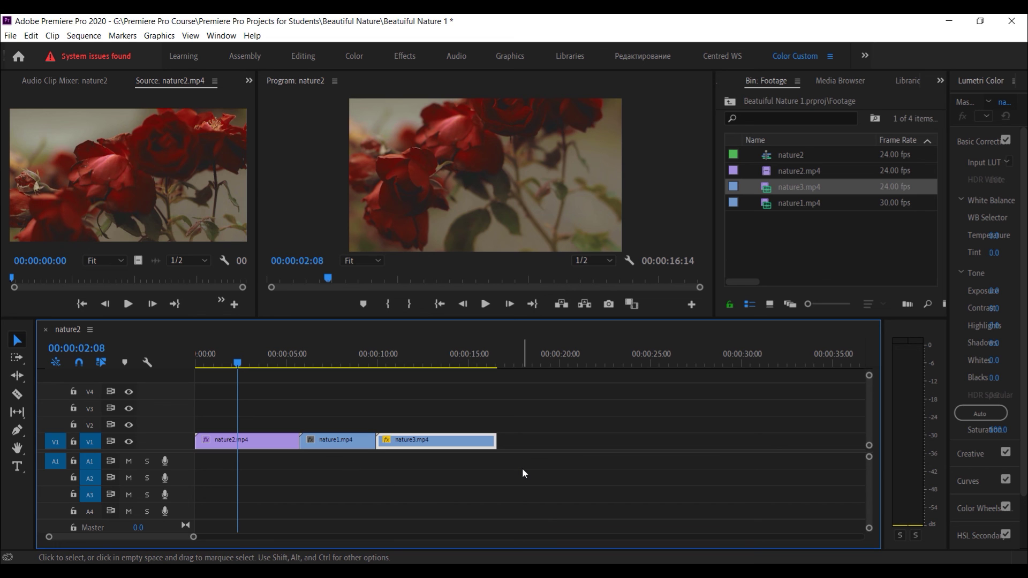
drag(239, 358, 180, 366)
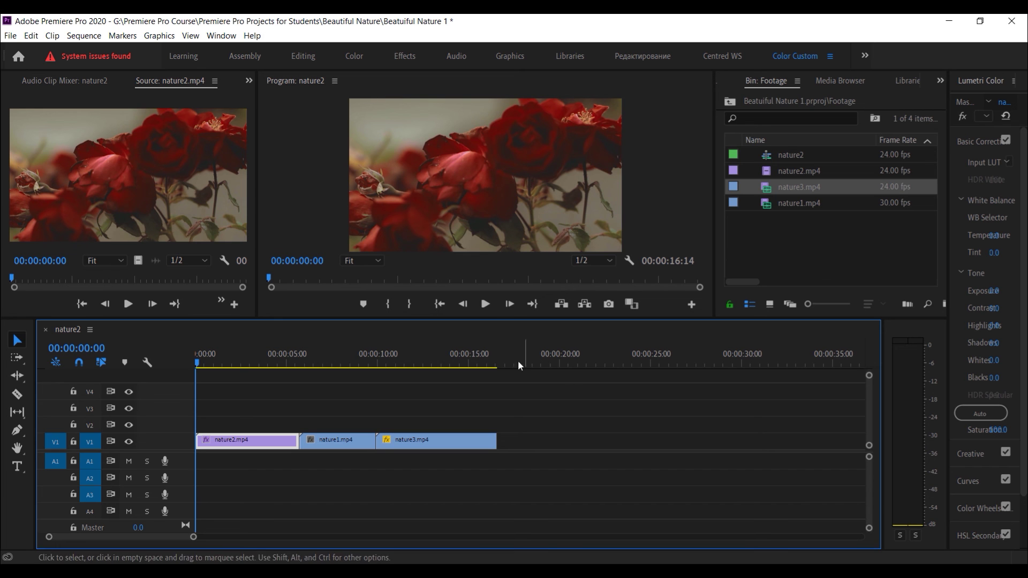
click(485, 304)
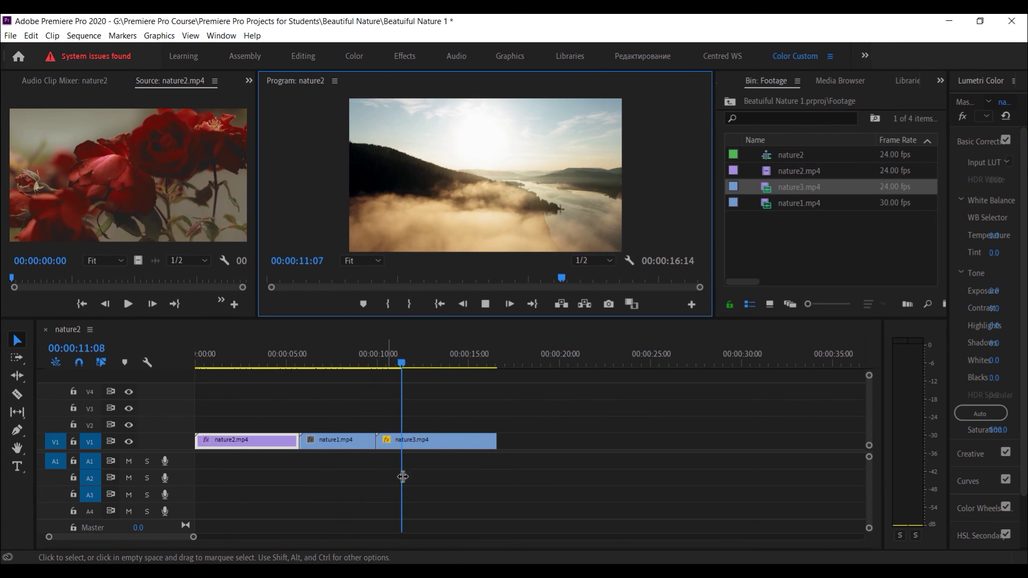
click(487, 305)
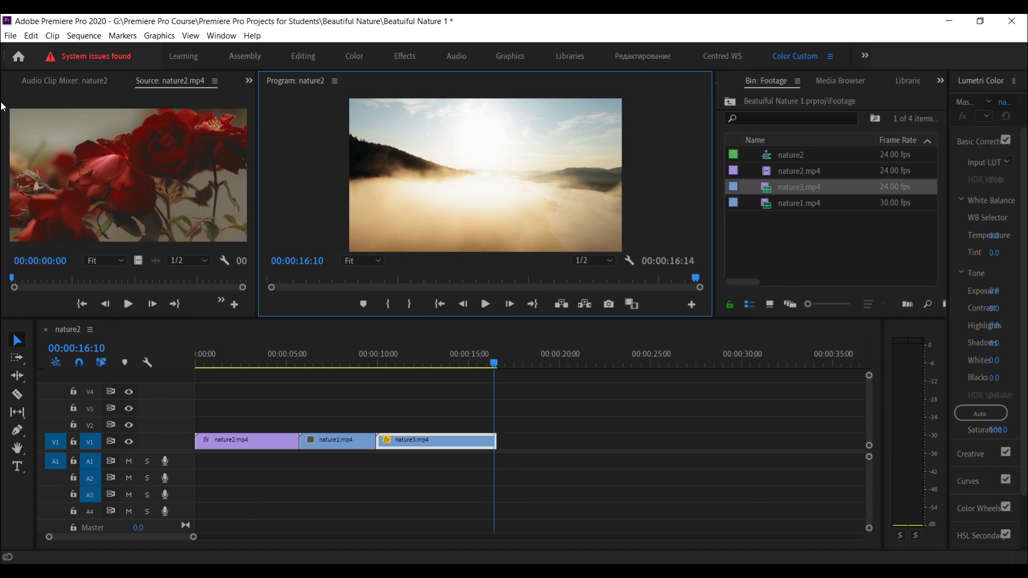